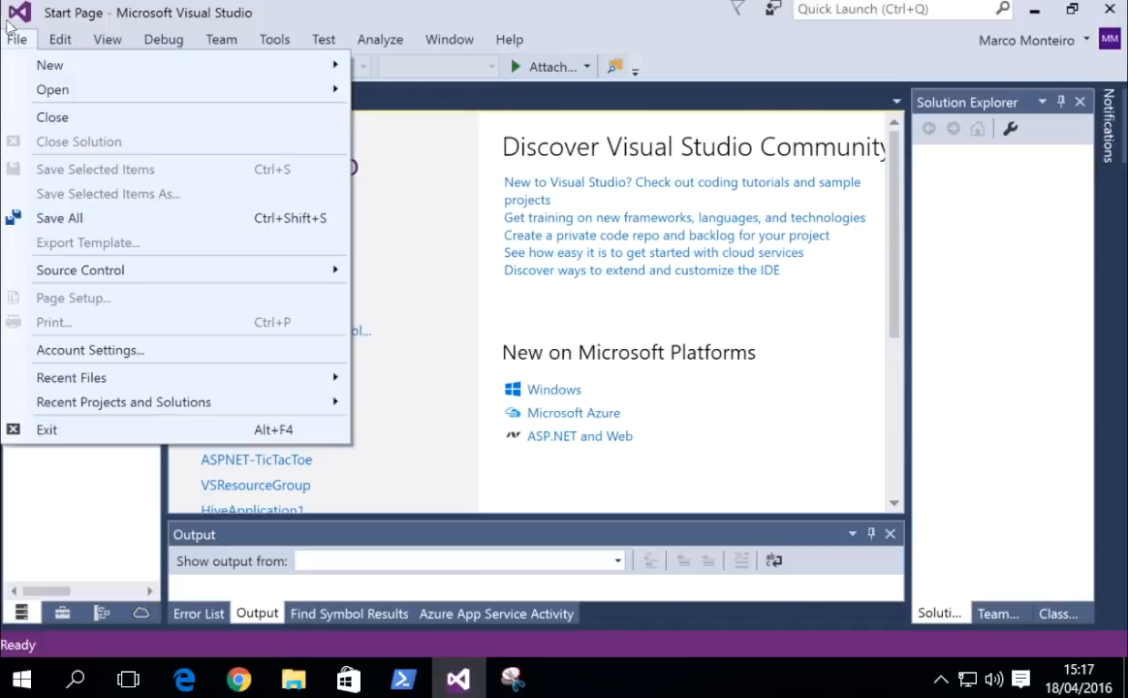
Start a new project from the Cloud > ASP.NET Web Application template and browse for its location.
mouse_move(29, 60)
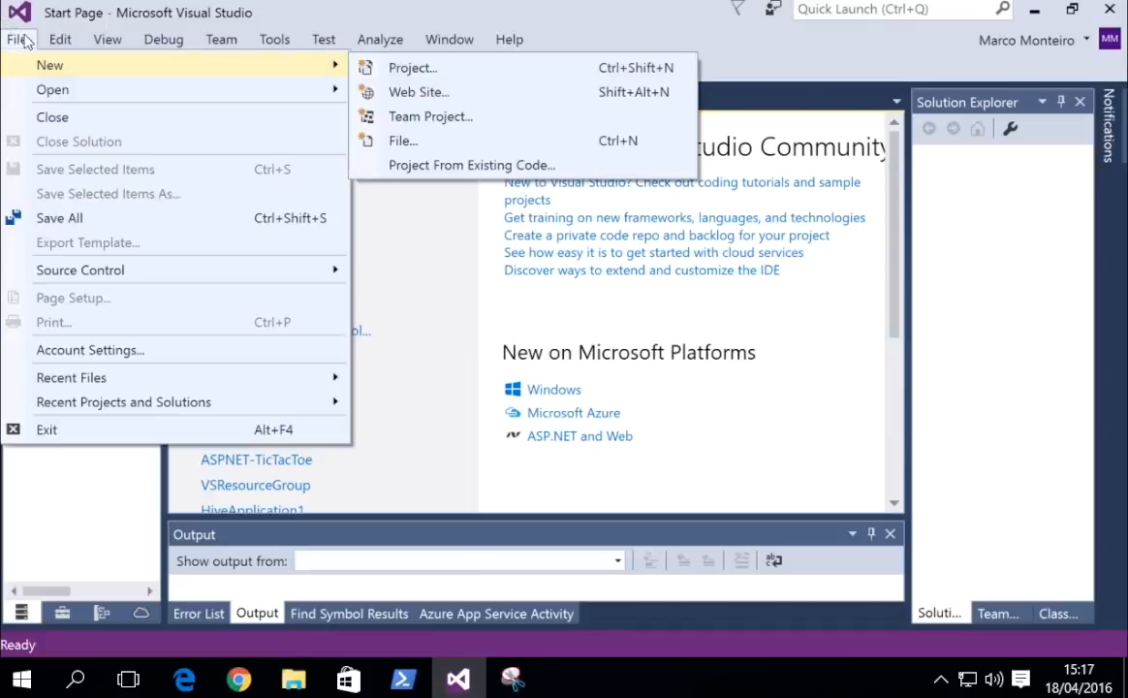
left_click(484, 70)
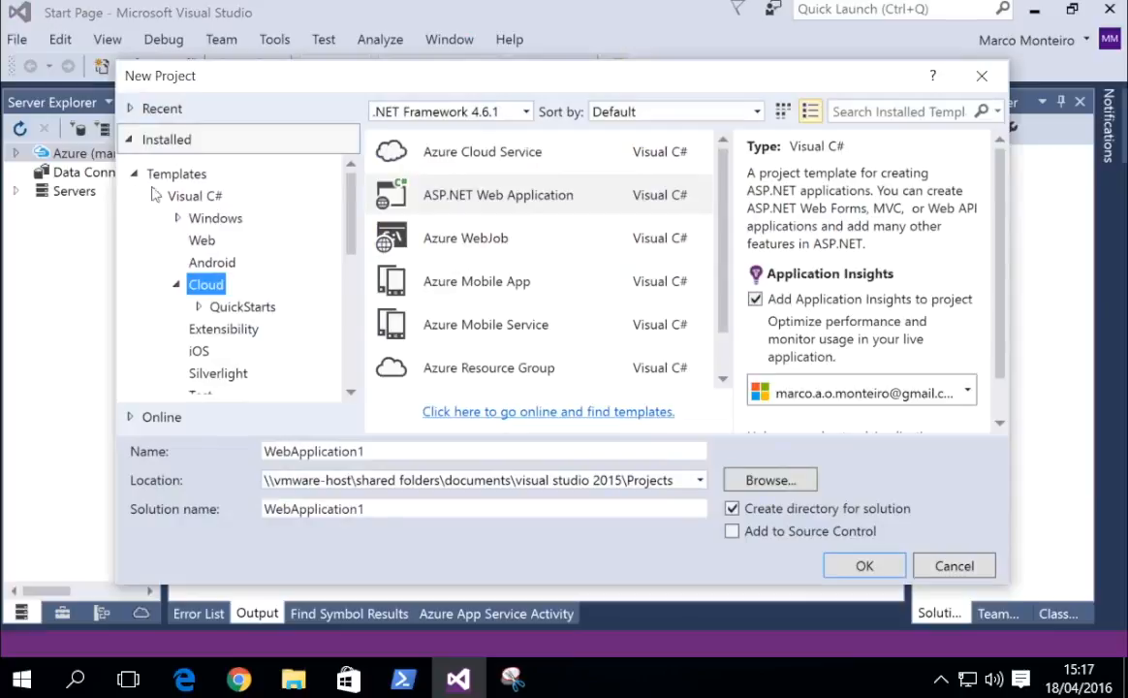
left_click(199, 261)
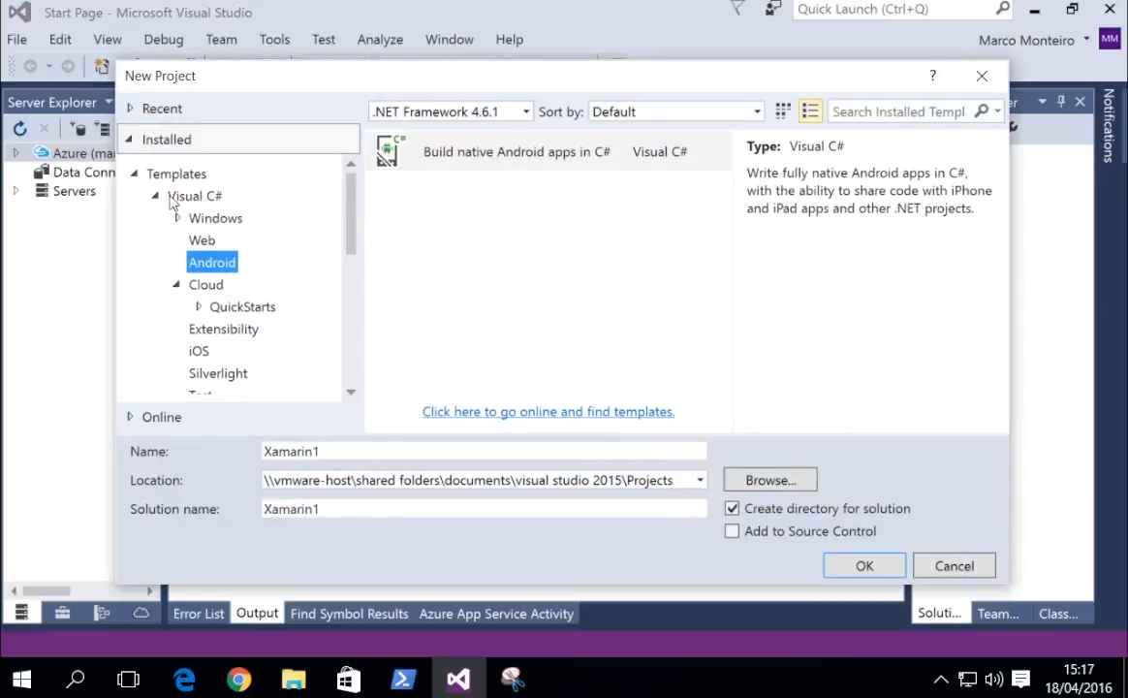
left_click(182, 218)
left_click(197, 241)
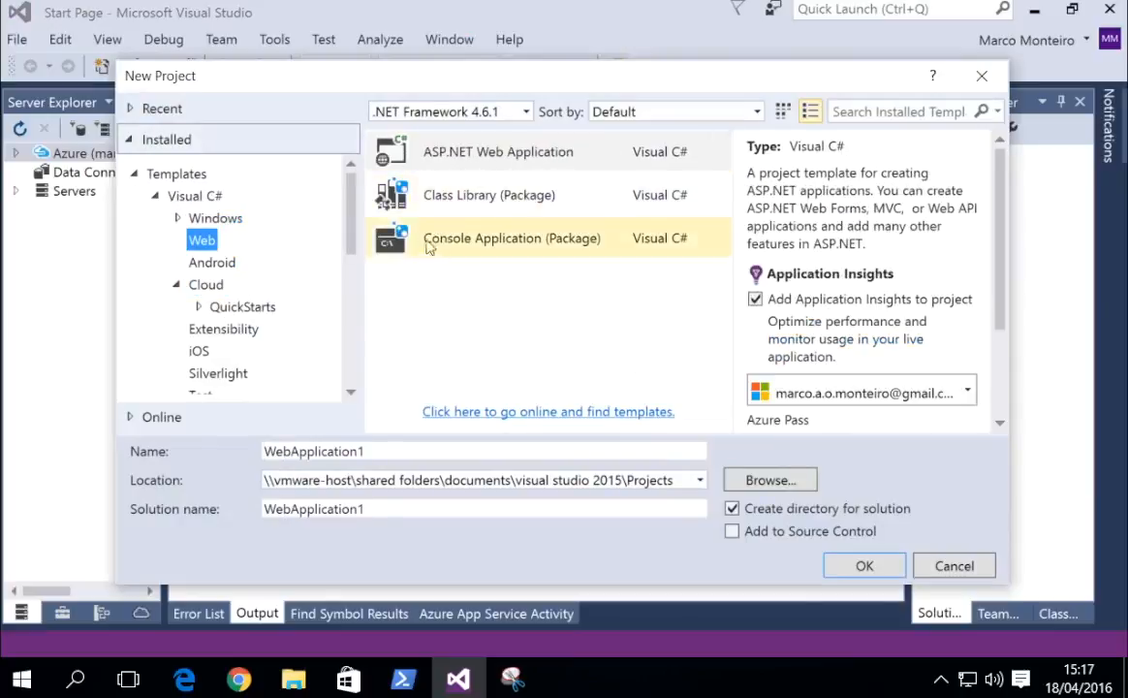
left_click(201, 284)
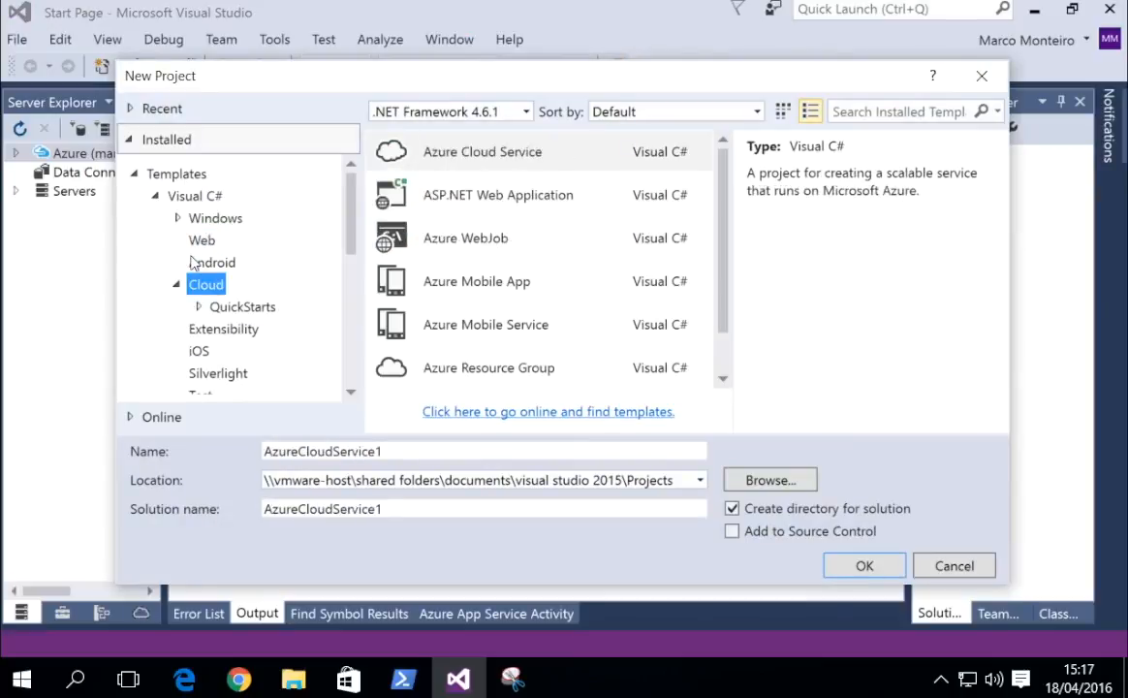
left_click(442, 187)
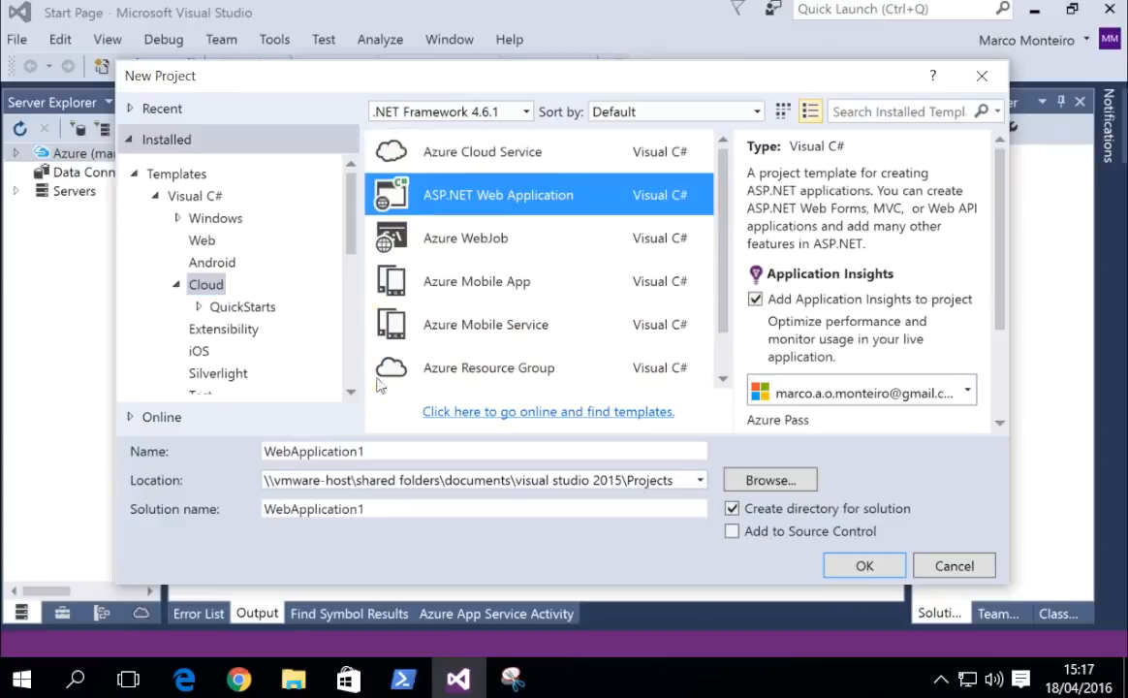
left_click(765, 478)
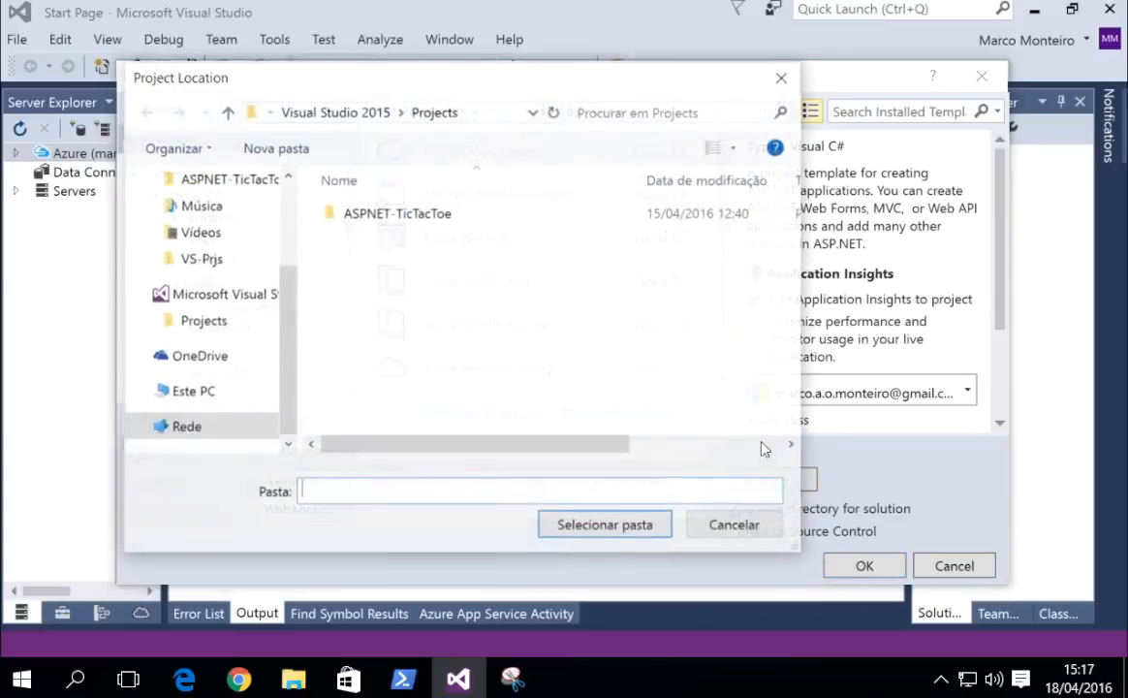
Set the project location to the Desktop's VS-Prjs folder.
left_click(192, 175)
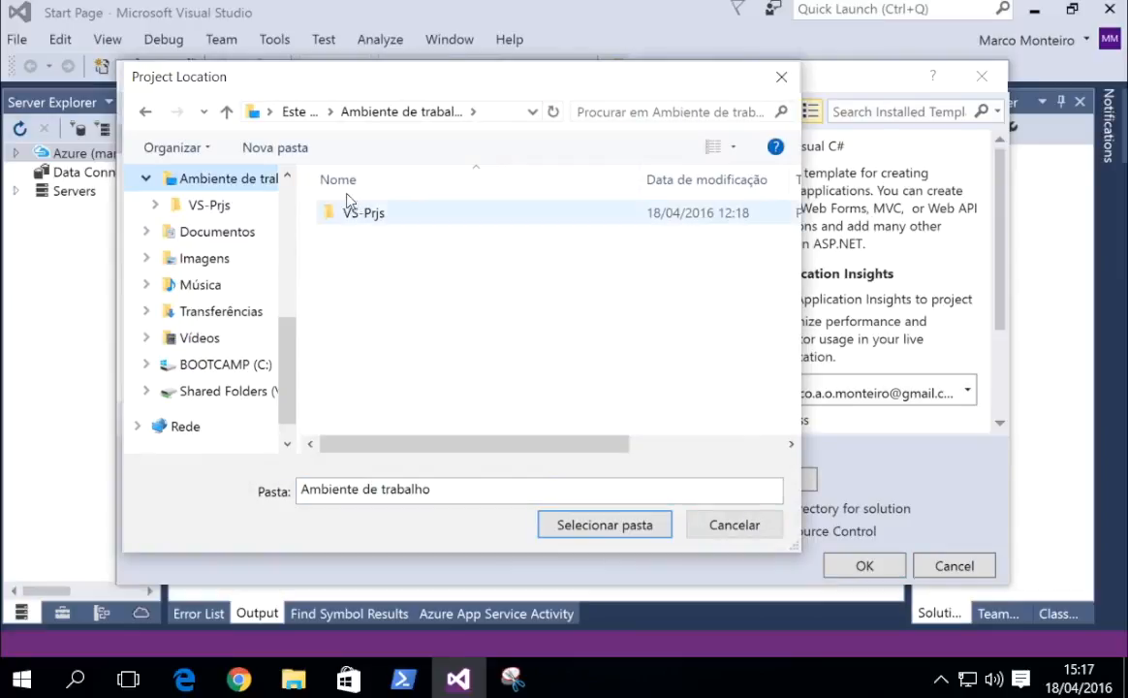
double_click(354, 211)
left_click(625, 528)
Name the ASP.NET Web Application project TicTacToeDemo and create it.
left_click(405, 445)
double_click(405, 445)
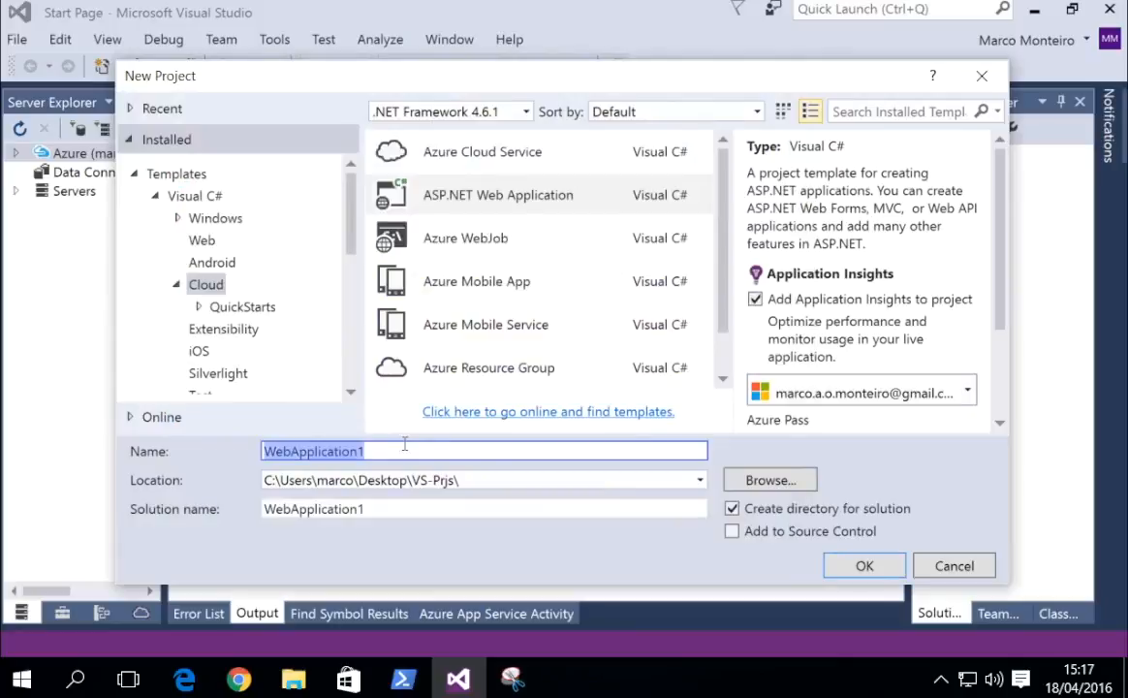
type("Ti")
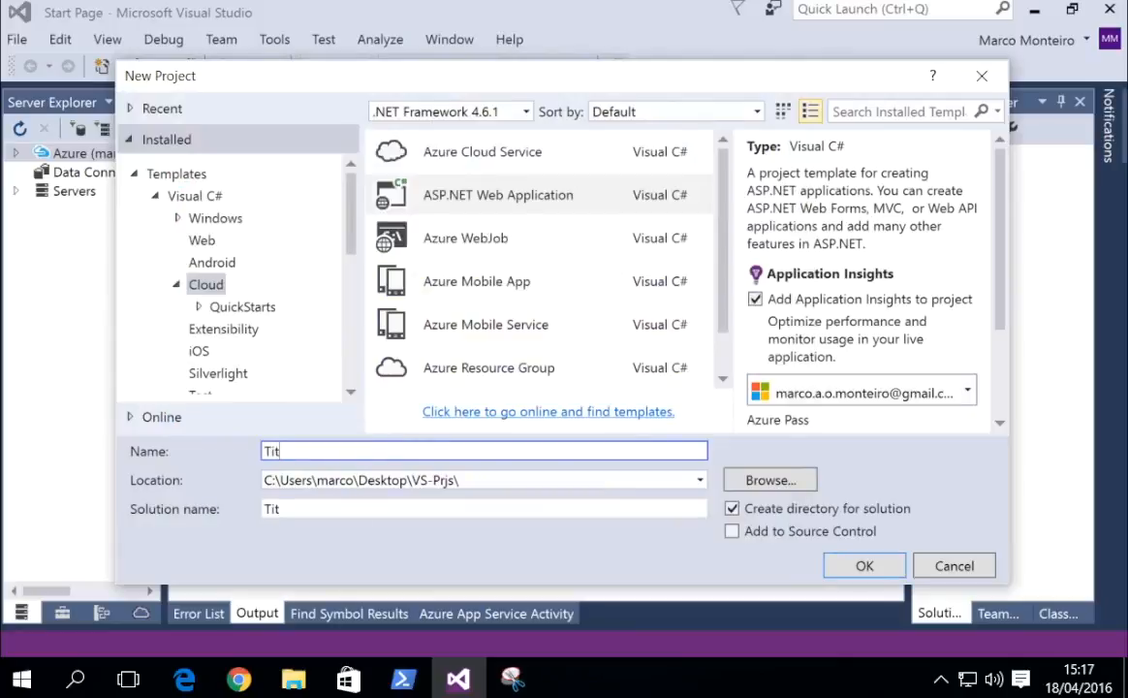
type("cTacToeDemo")
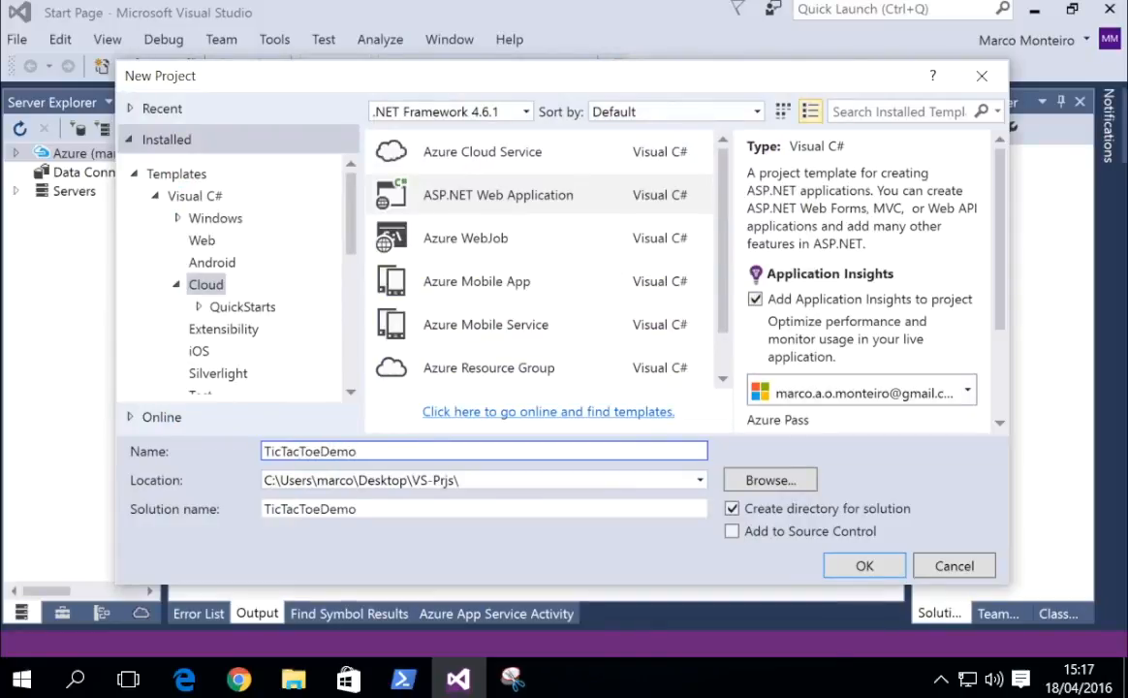
key("Tab")
left_click(413, 192)
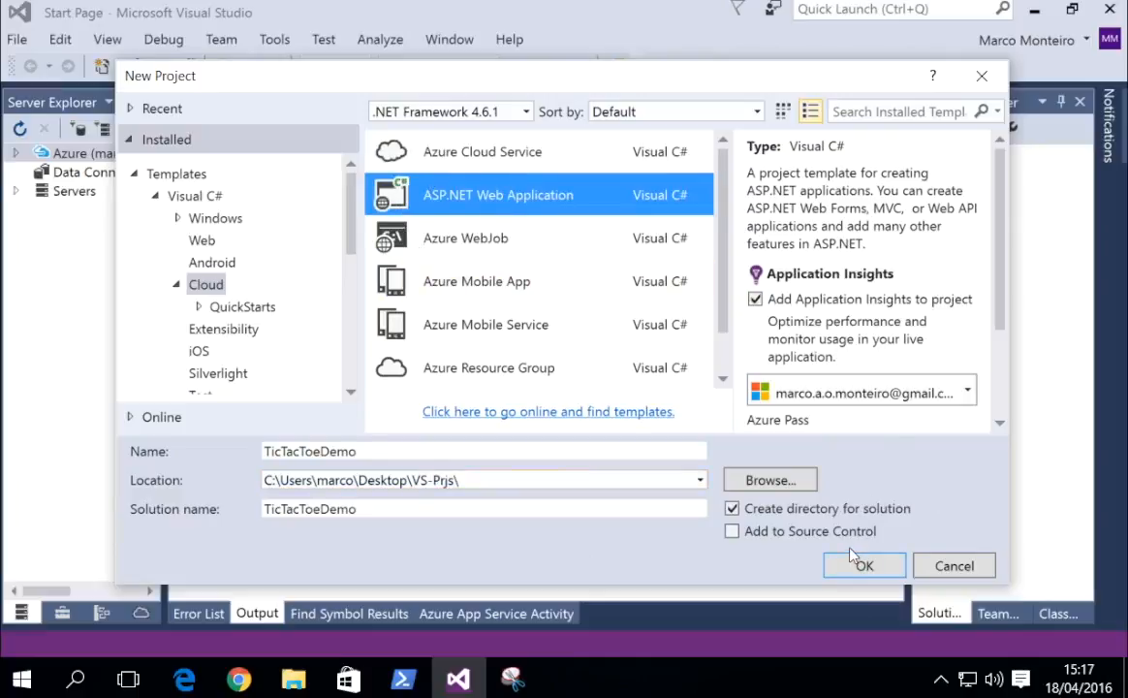
left_click(863, 564)
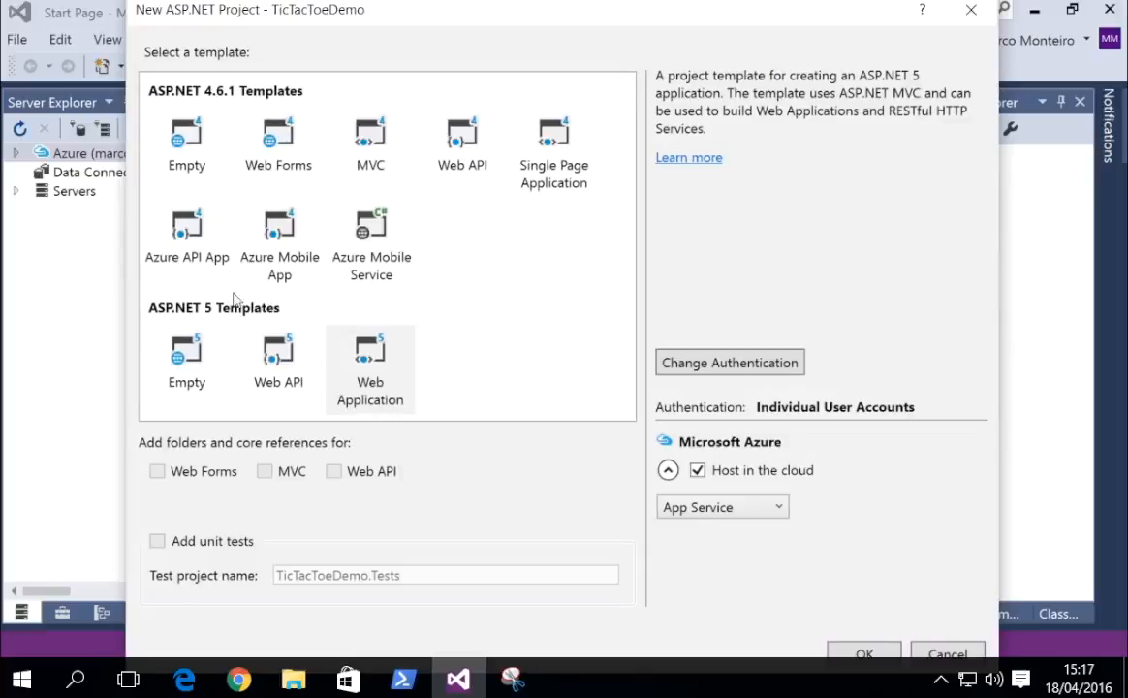
Choose the ASP.NET 5 Templates > Web Application template and confirm it.
left_click(373, 330)
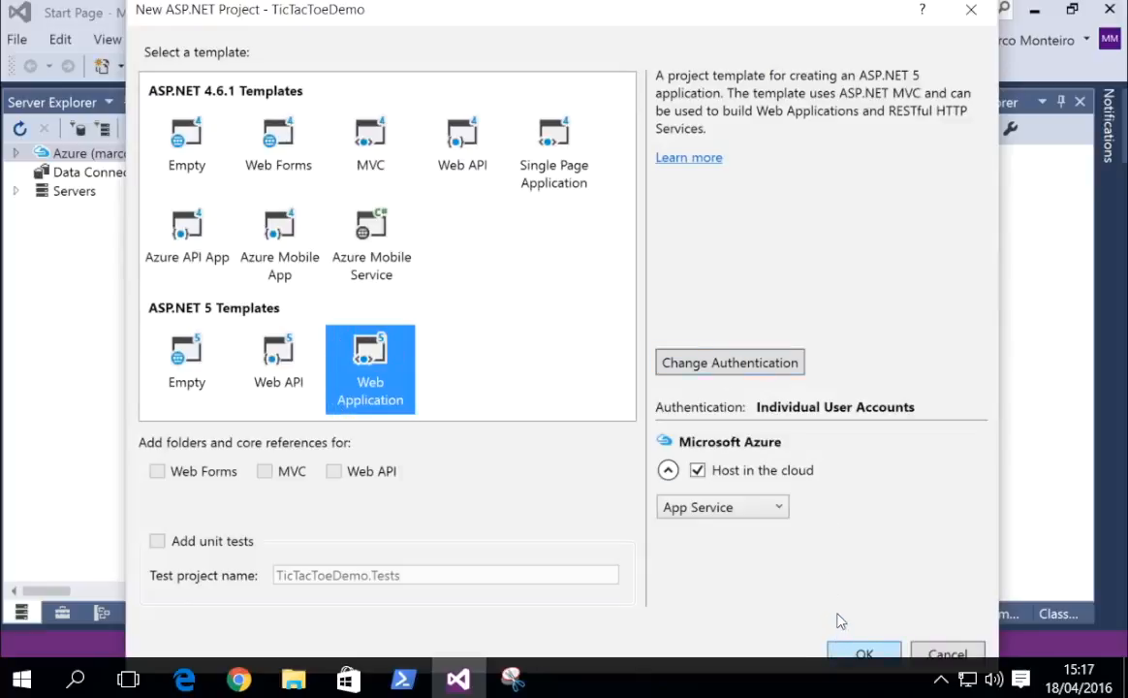
left_click(859, 651)
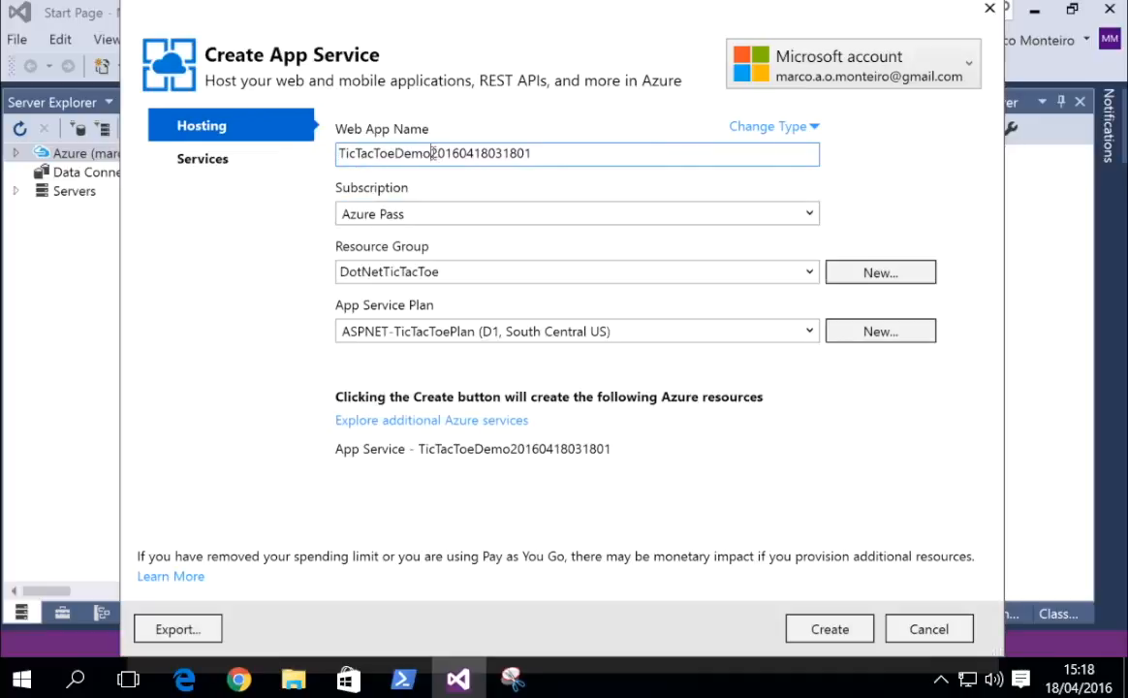
Rename the web app to TicTacToeDemo-mm, replacing the numeric timestamp suffix.
left_click_drag(431, 153, 611, 145)
key("BackSpace")
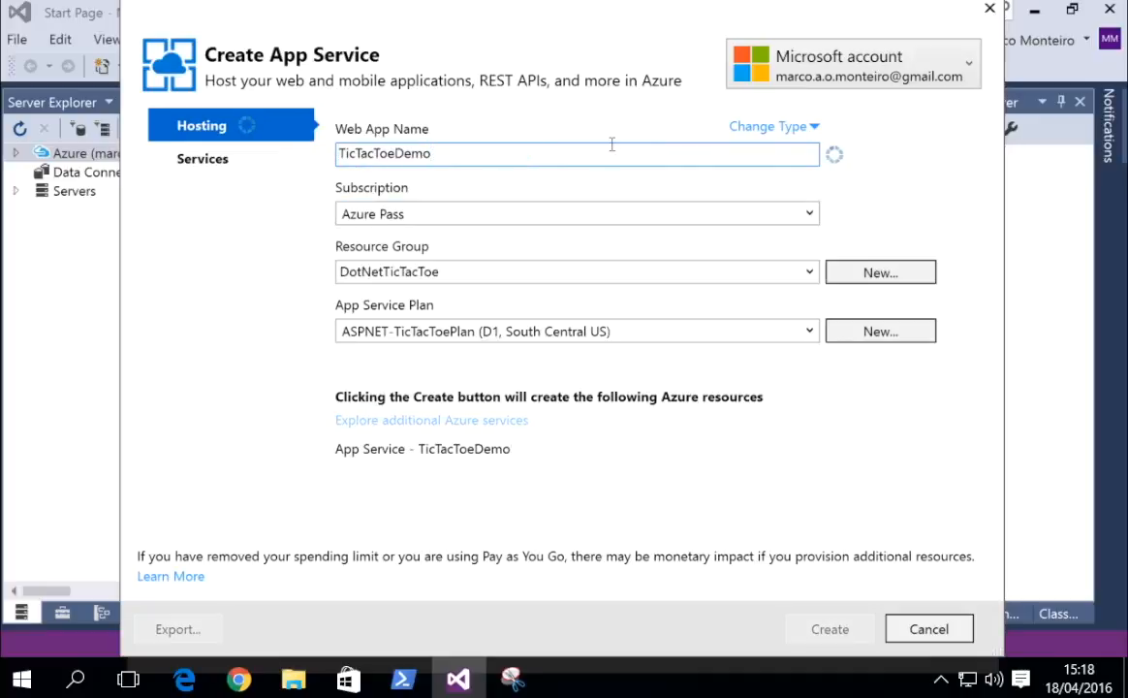
left_click(769, 104)
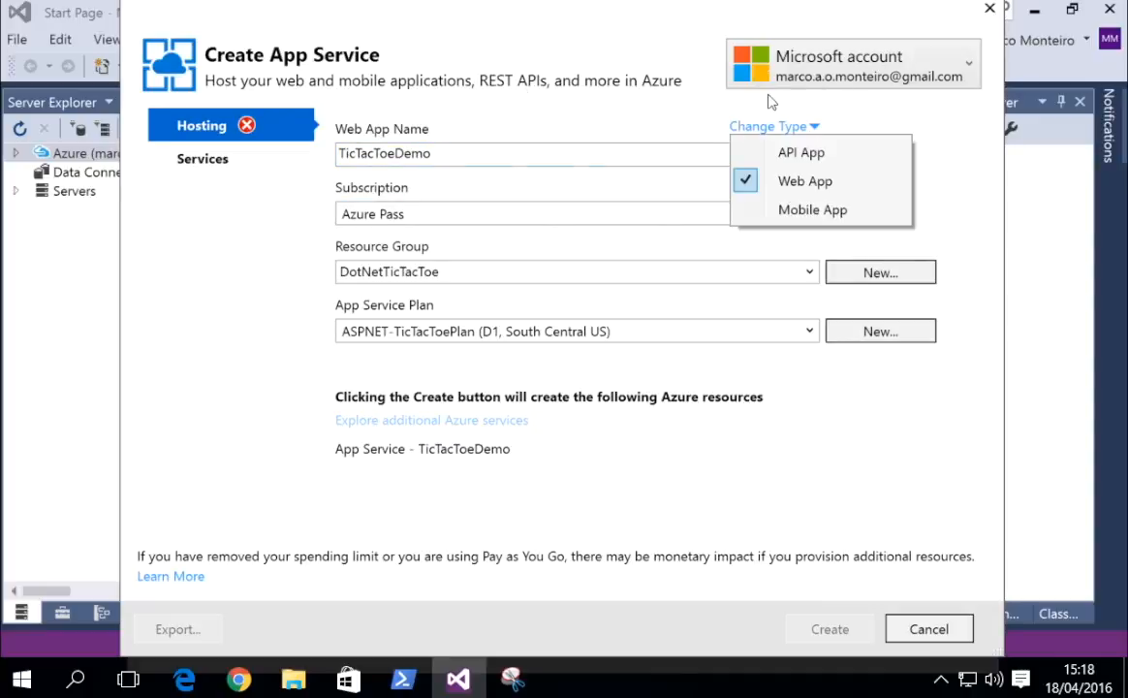
left_click(543, 99)
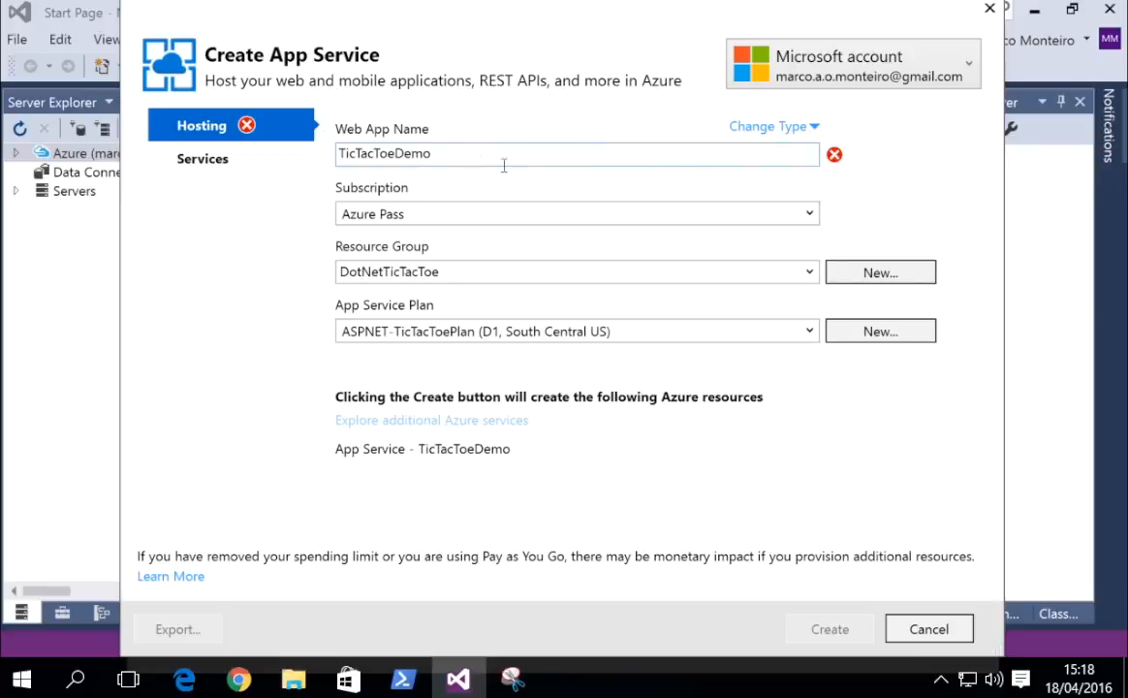
left_click(465, 152)
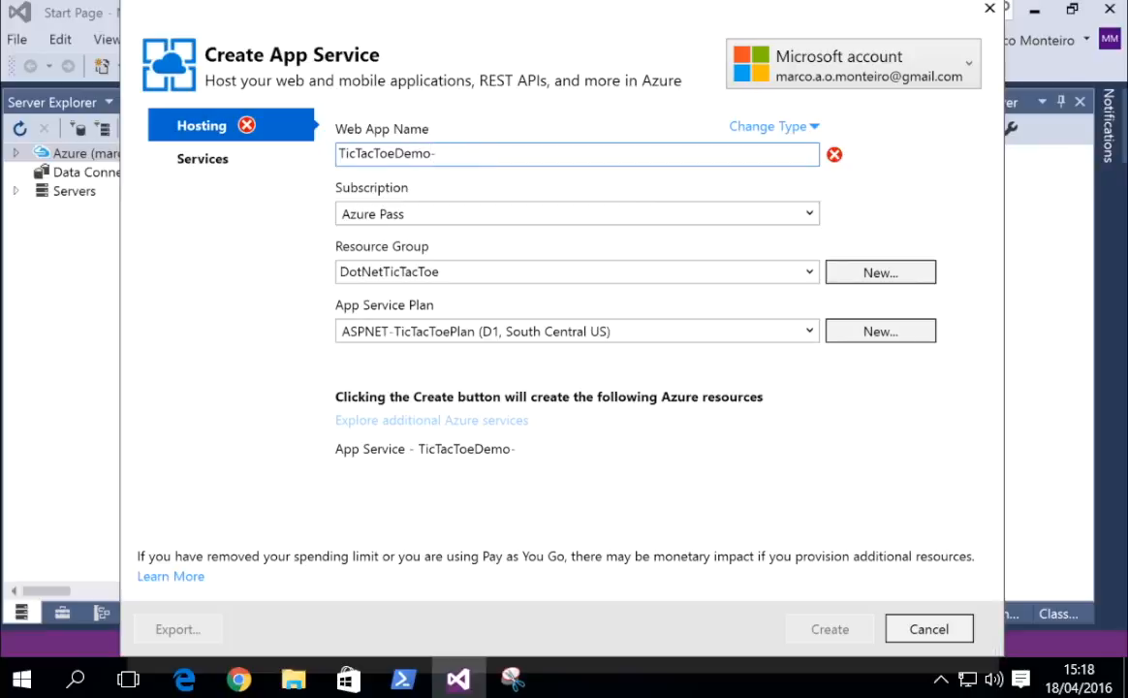
type("-MM")
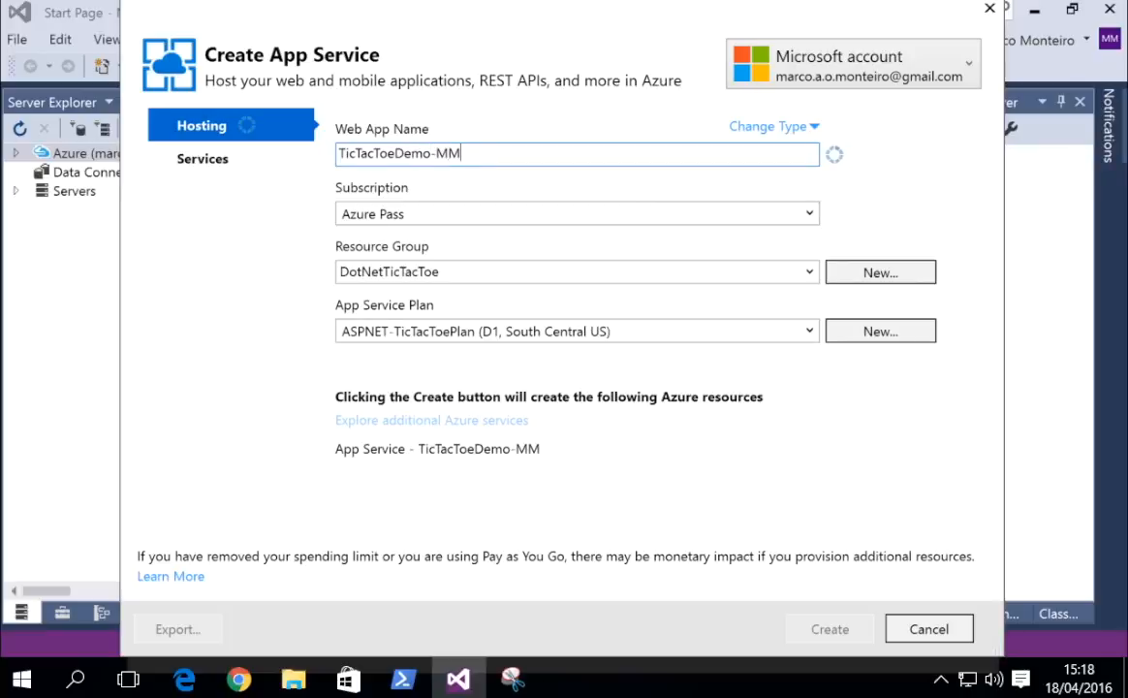
key("BackSpace")
key("BackSpace")
type("mm")
Keep the Azure Pass subscription and create a new resource group named tictactoeDemo.
left_click(423, 195)
left_click(426, 214)
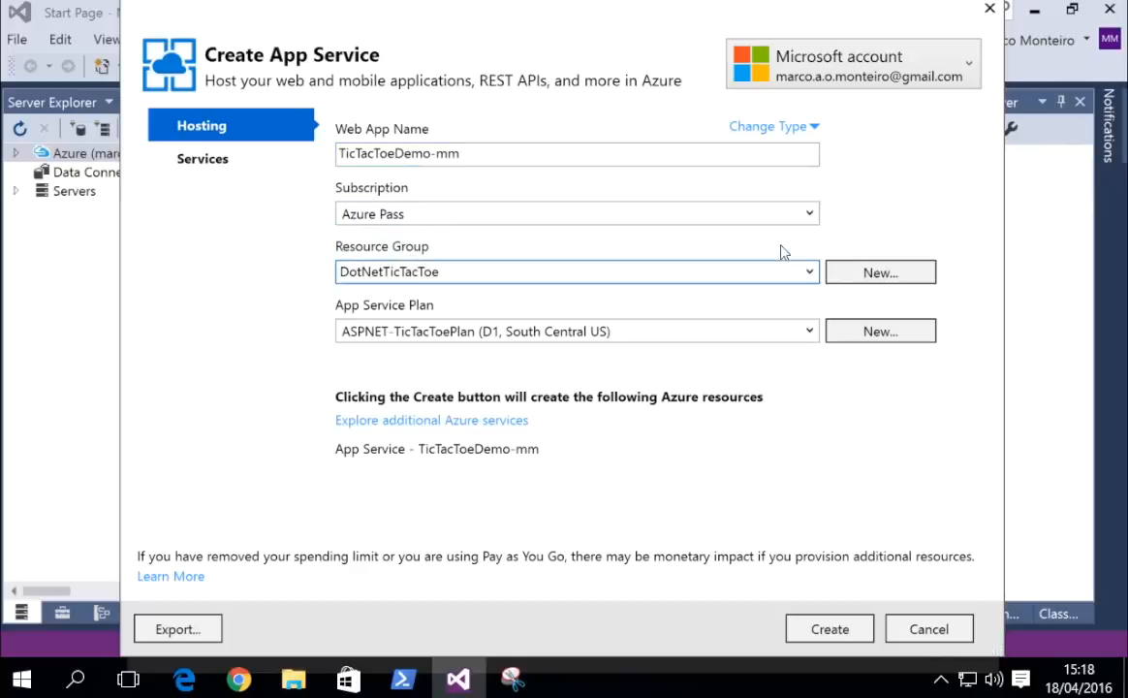
left_click(848, 265)
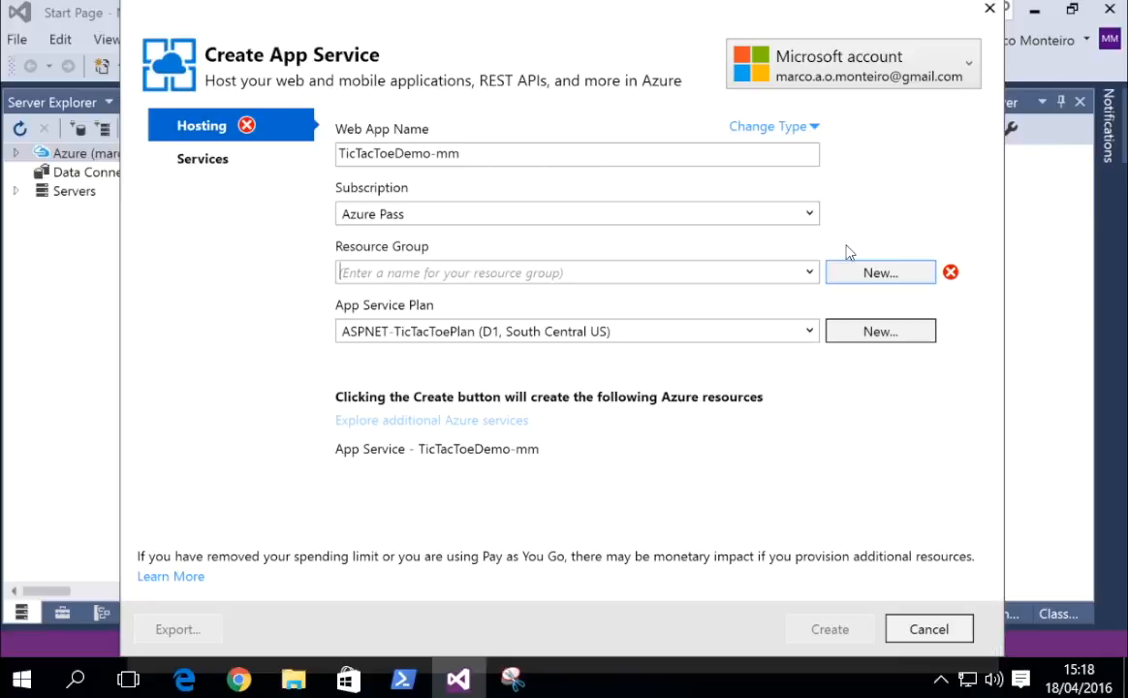
type("tictactoe")
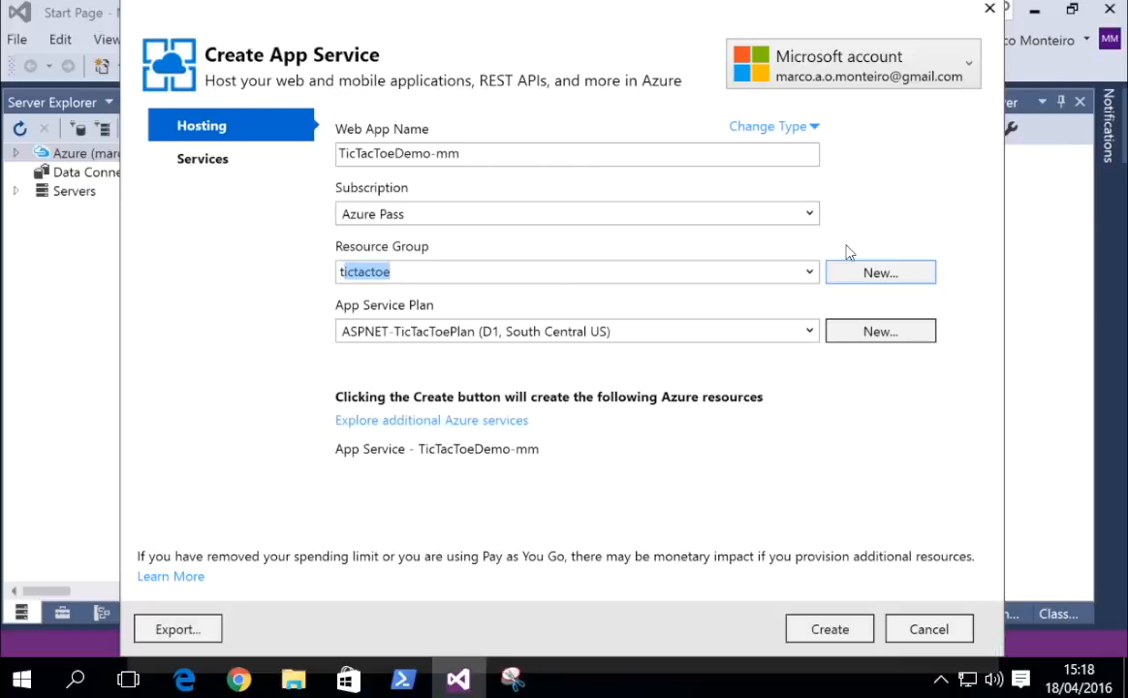
key("End")
type("-")
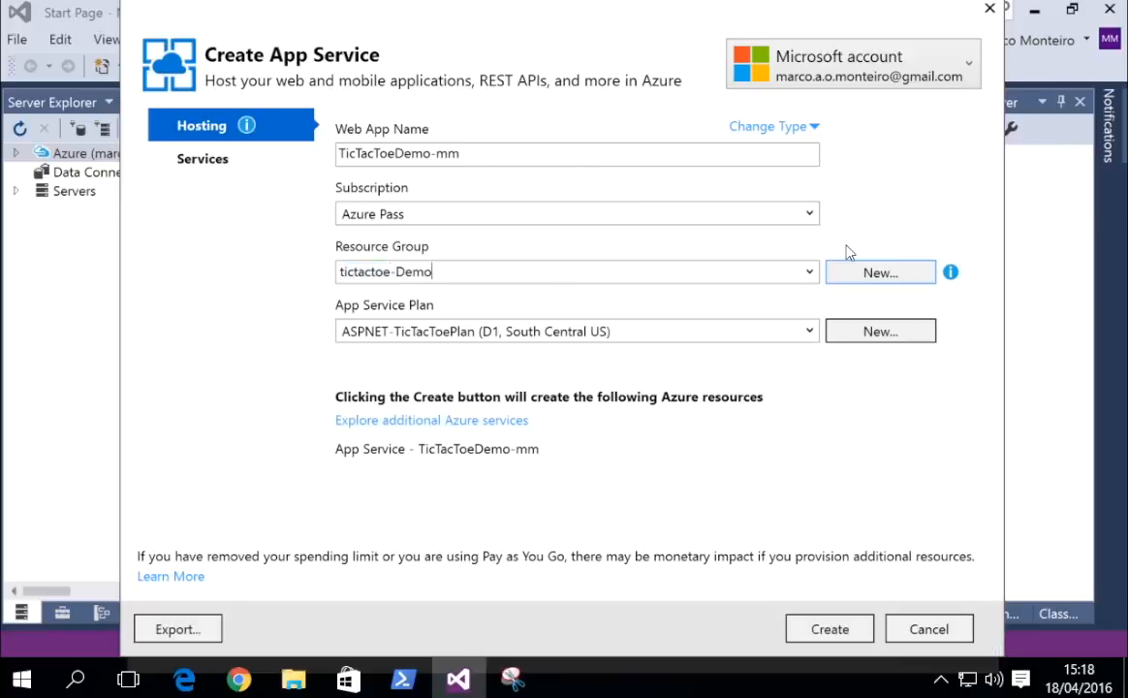
key("BackSpace")
key("BackSpace")
type("D")
key("Tab")
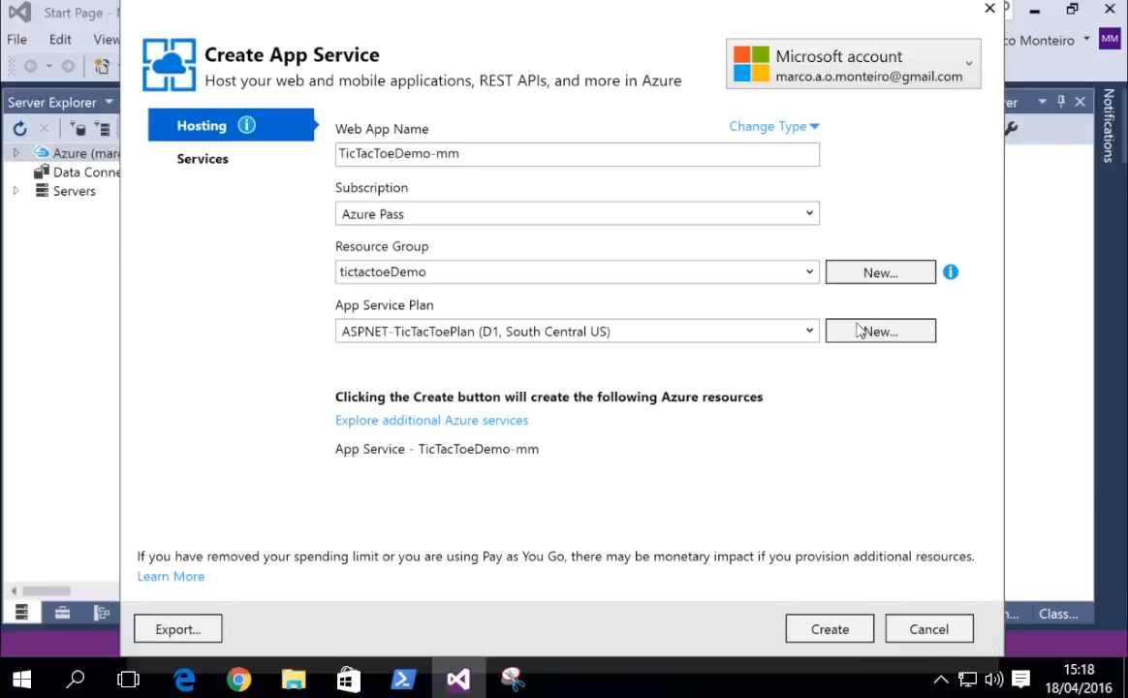
Add a new App Service plan TicTacToeDemo-mmPlan with size B1 (1 core, 1.75 GB RAM).
left_click(867, 327)
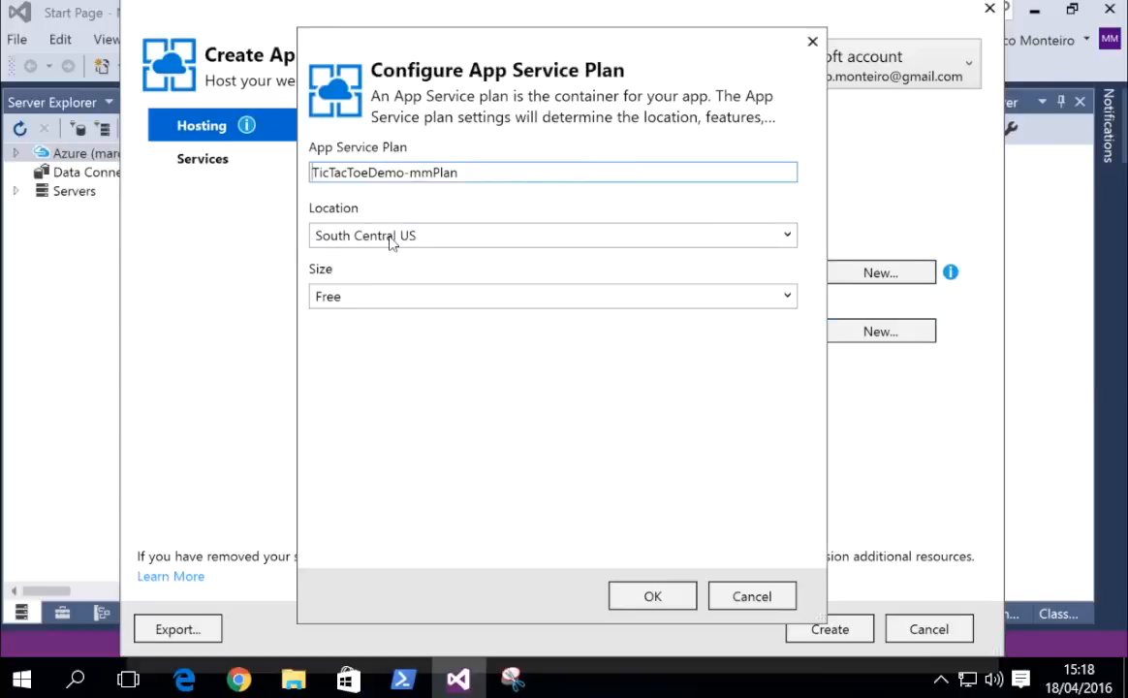
left_click(418, 292)
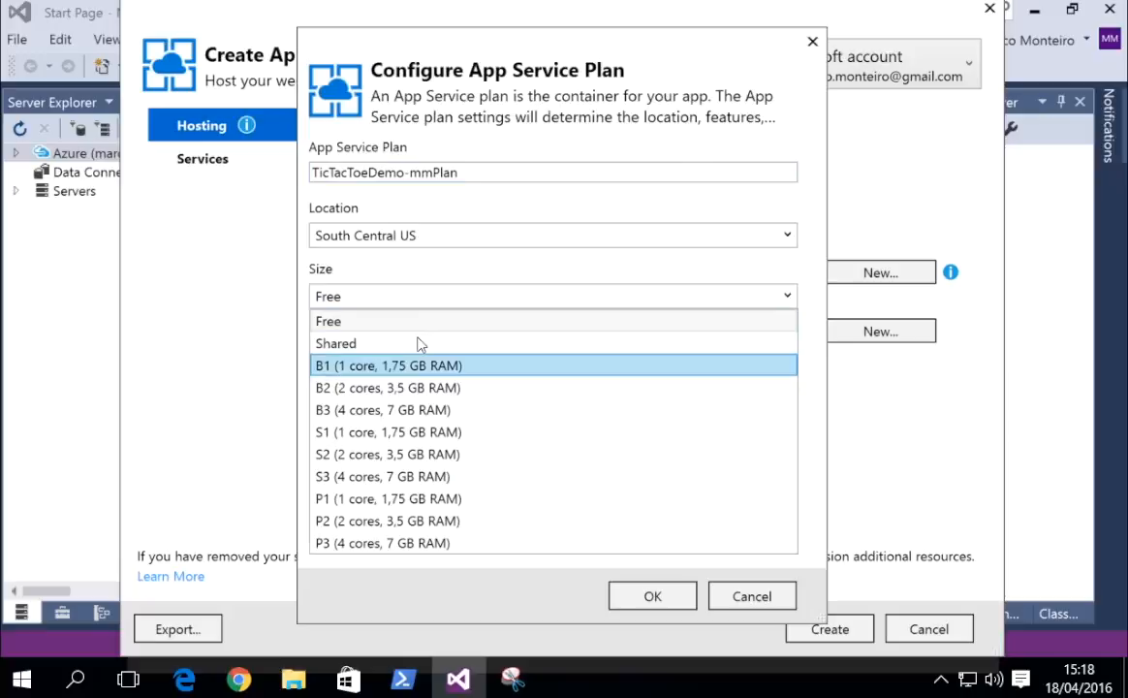
left_click(419, 345)
left_click(627, 587)
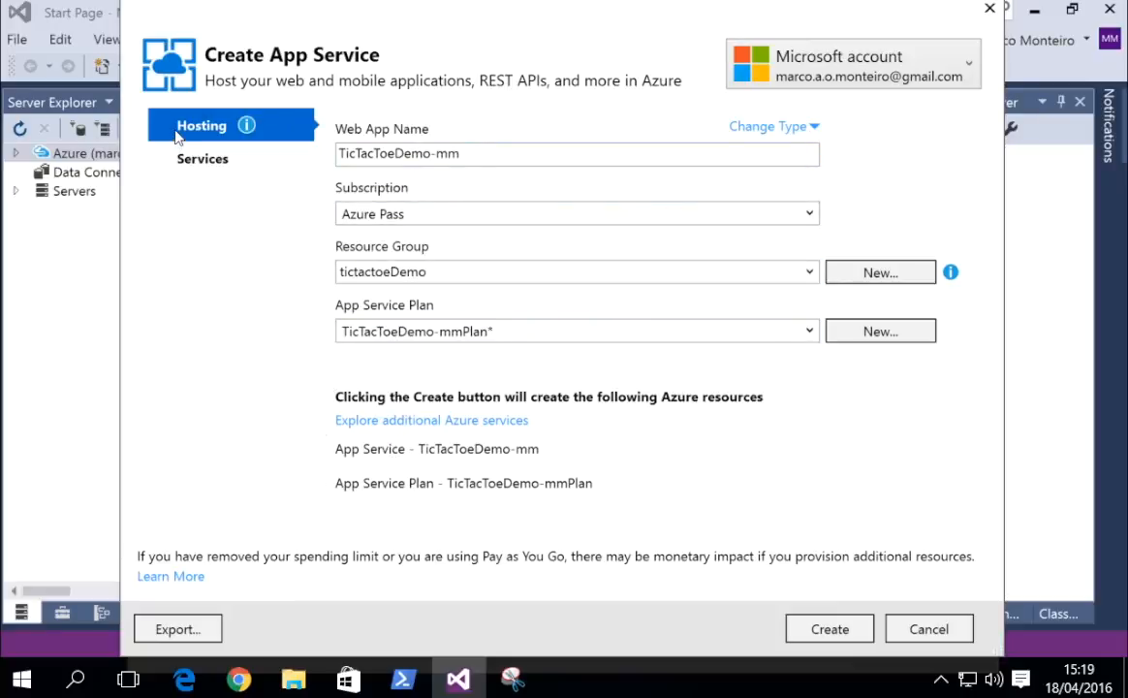
Add a SQL Database service to the app, backed by a new SQL server.
left_click(179, 153)
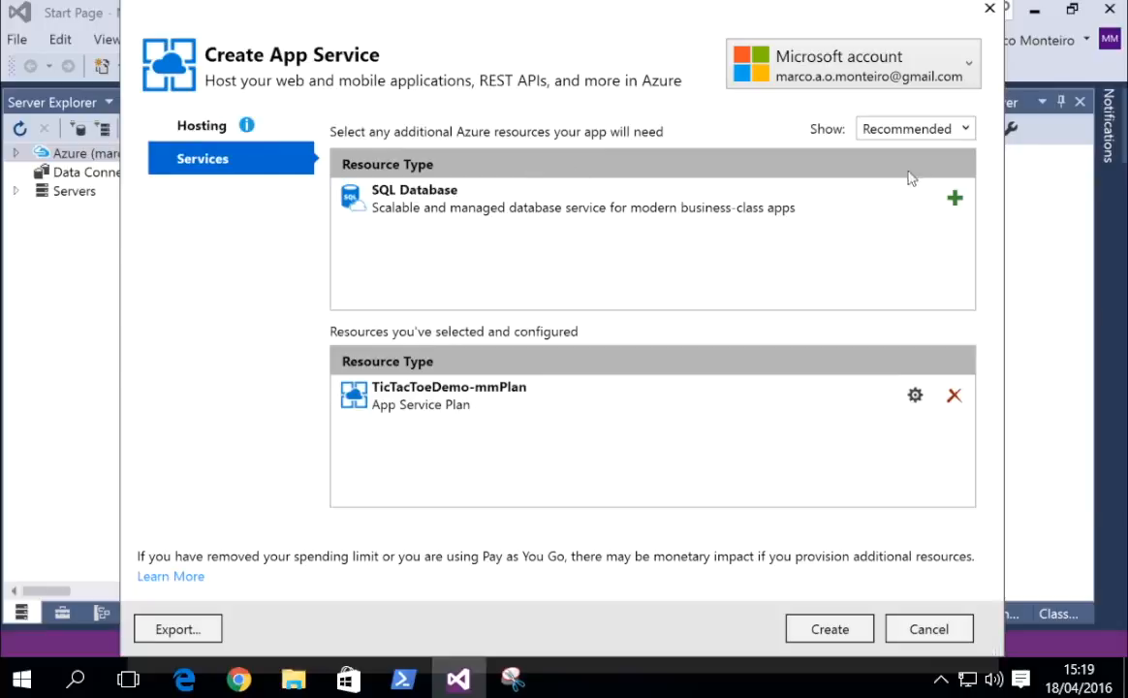
left_click(954, 198)
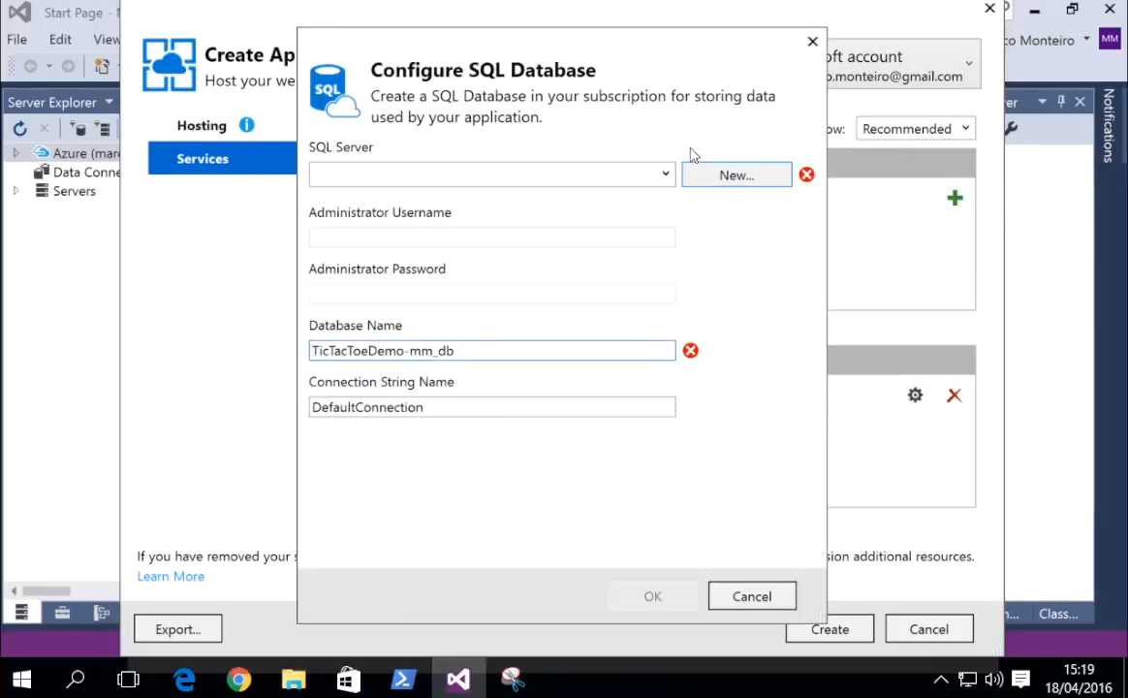
left_click(637, 167)
left_click(719, 174)
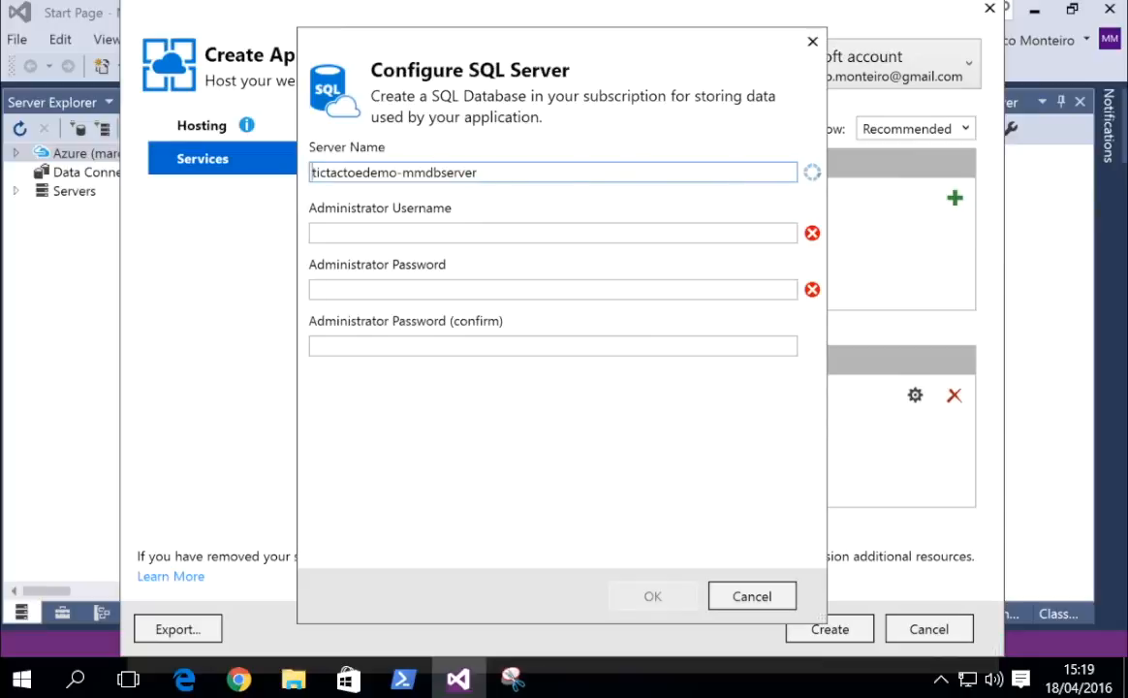
Enter the SQL server administrator username and password, then accept the server and database settings.
left_click(394, 236)
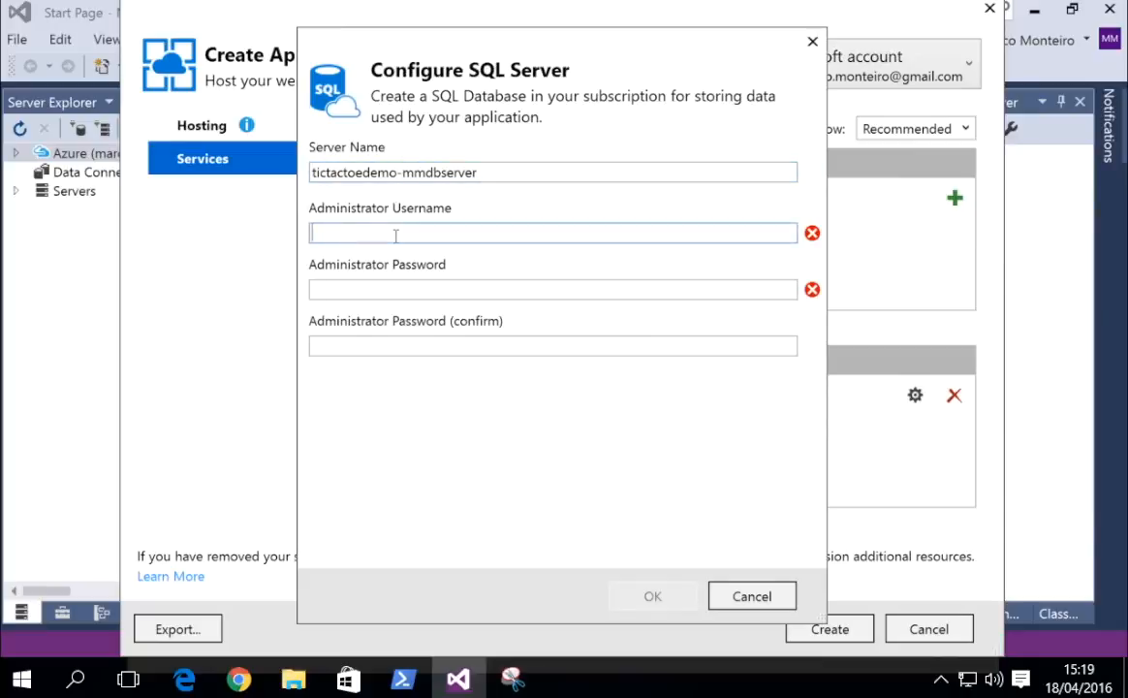
type("marcomonteiro")
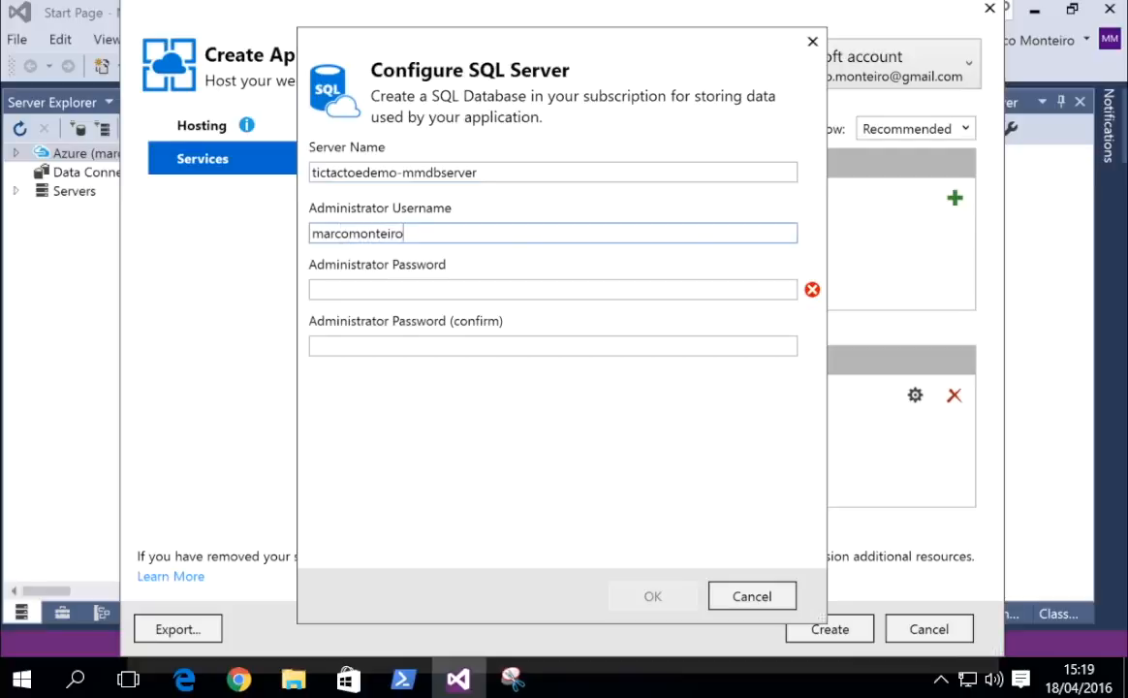
key("Tab")
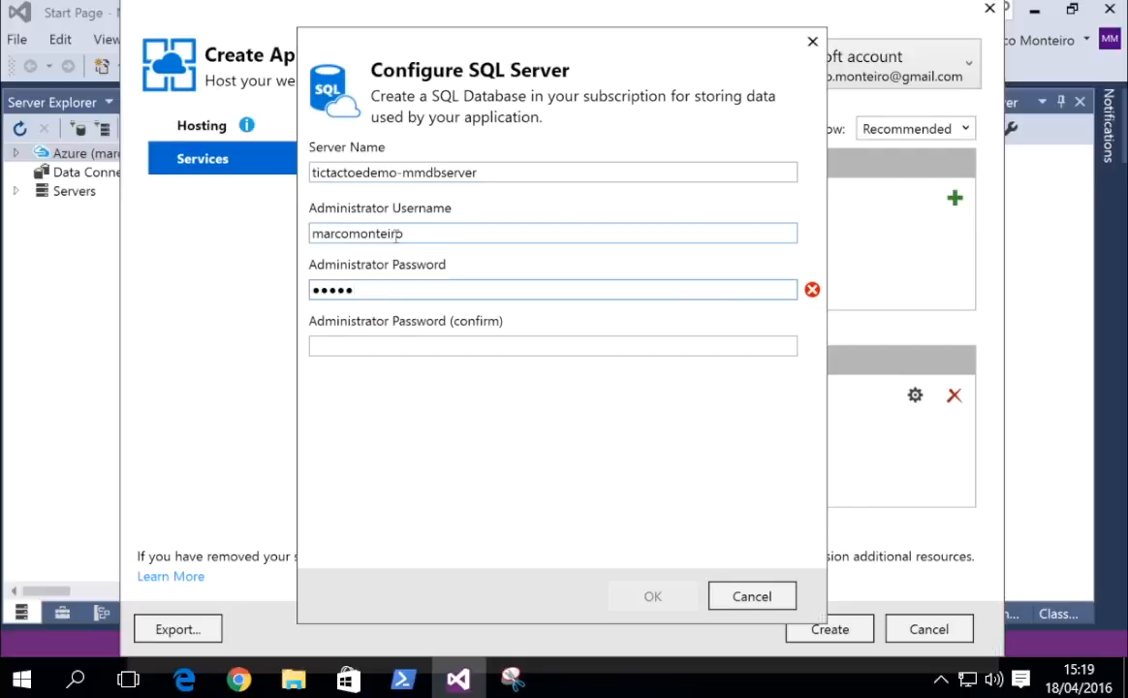
key("Tab")
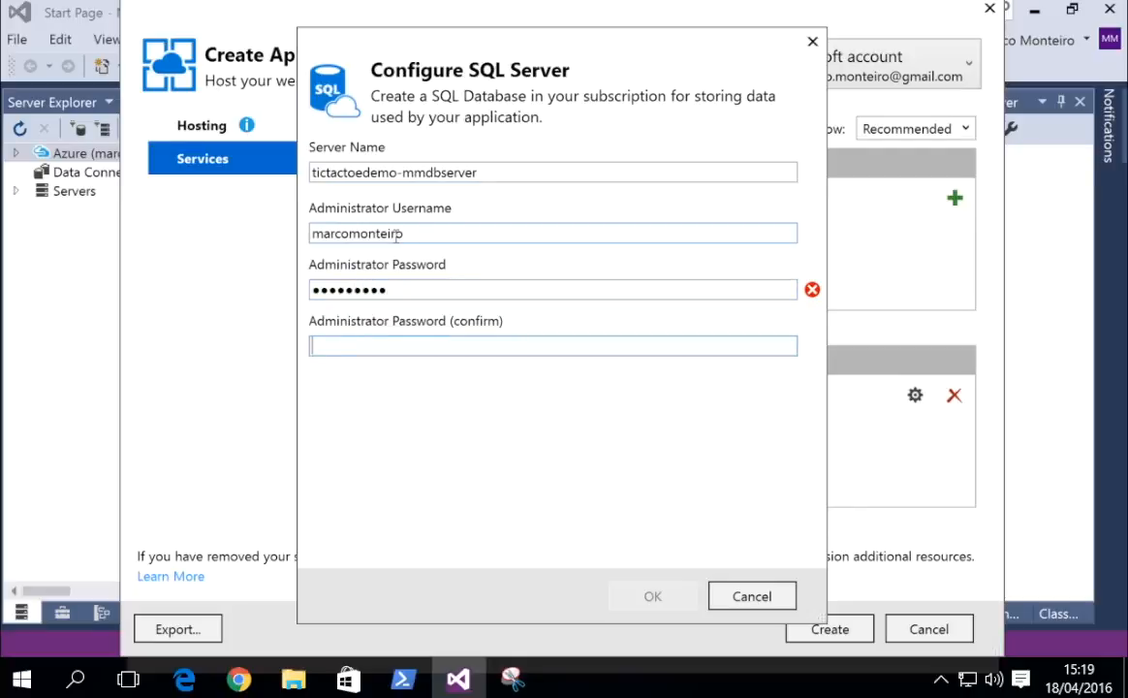
type("•••••••••")
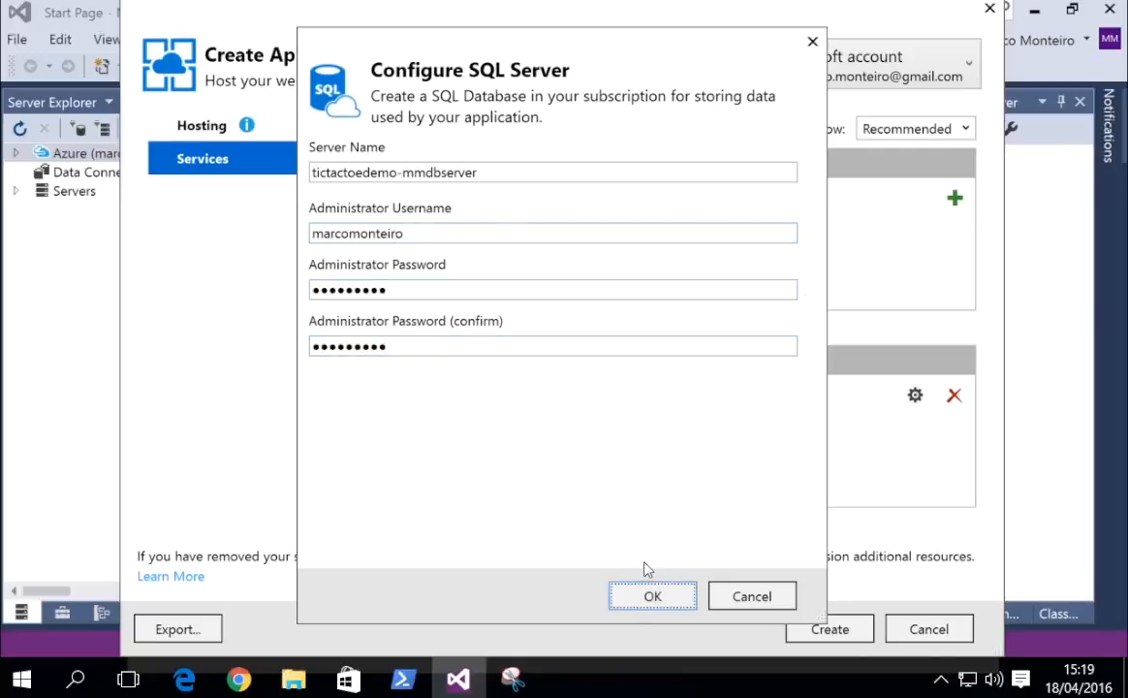
left_click(646, 588)
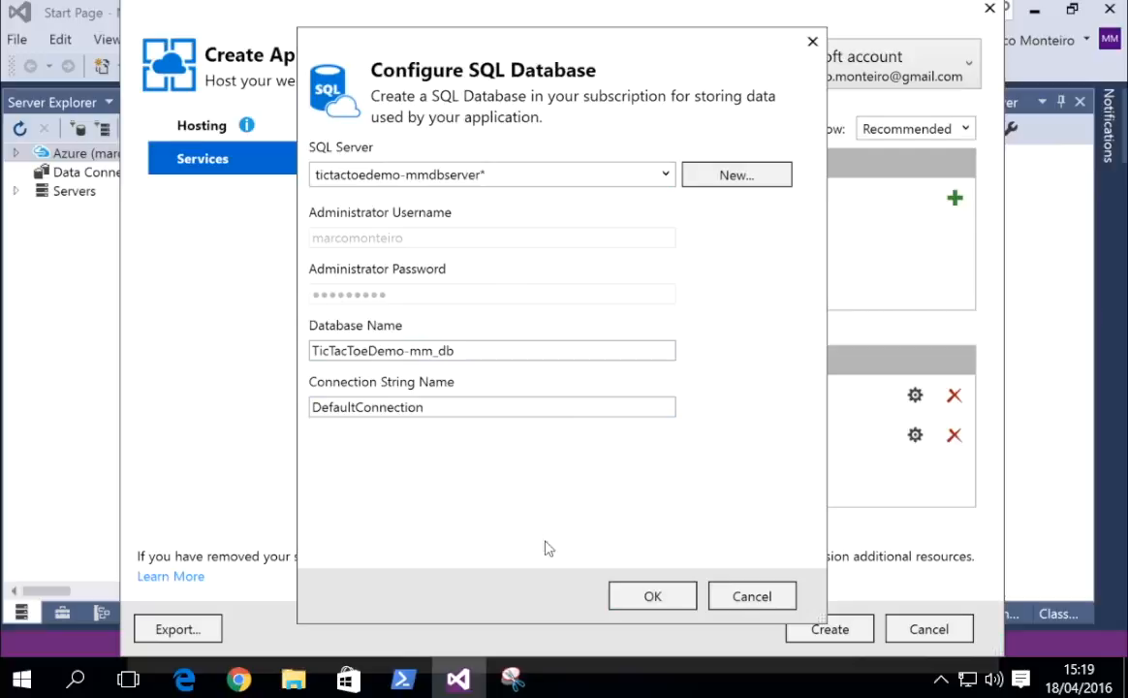
left_click(612, 583)
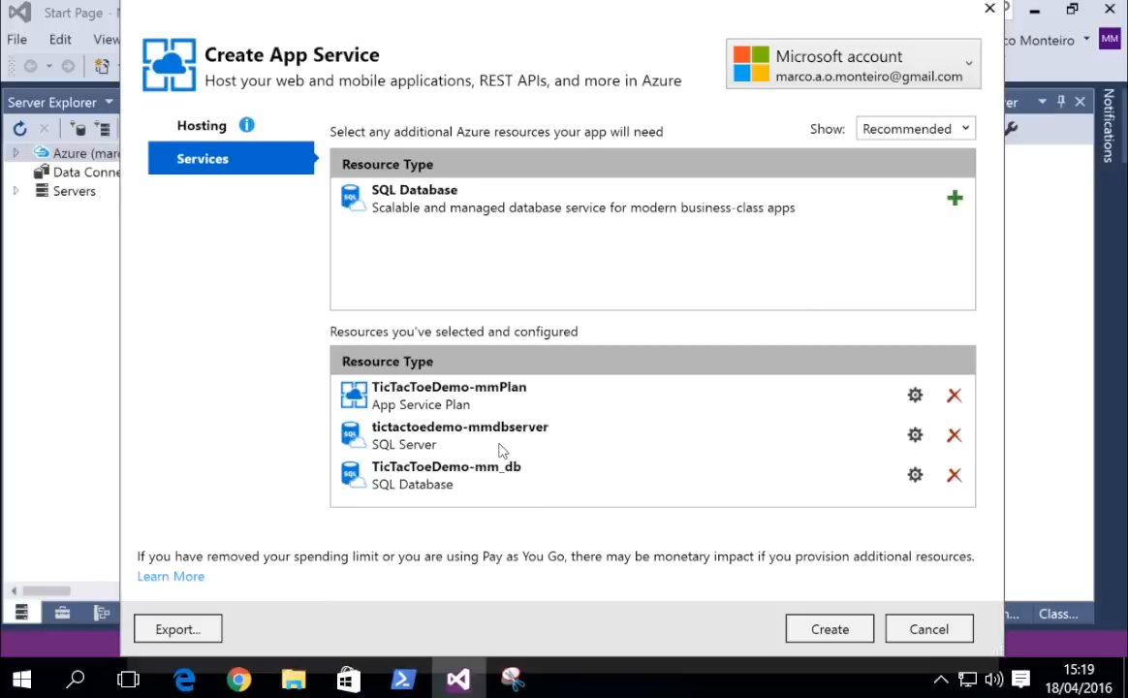
Create the configured Azure app service resources, then widen the Solution Explorer panel.
left_click(784, 617)
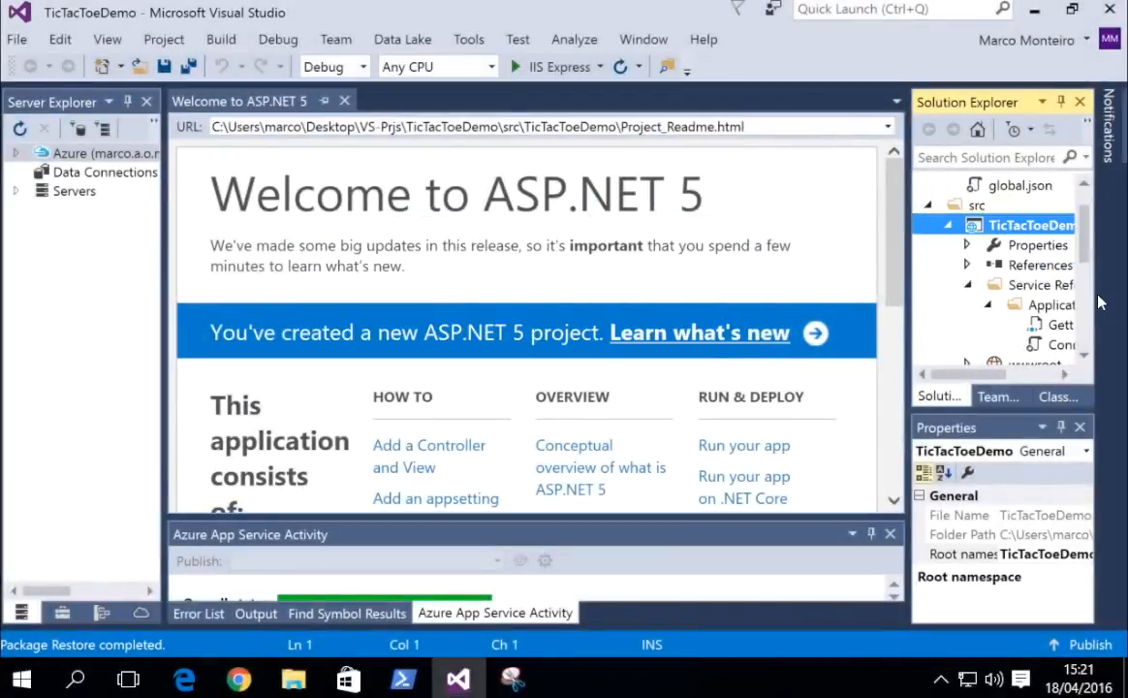
scroll(1058, 219, "up", 1)
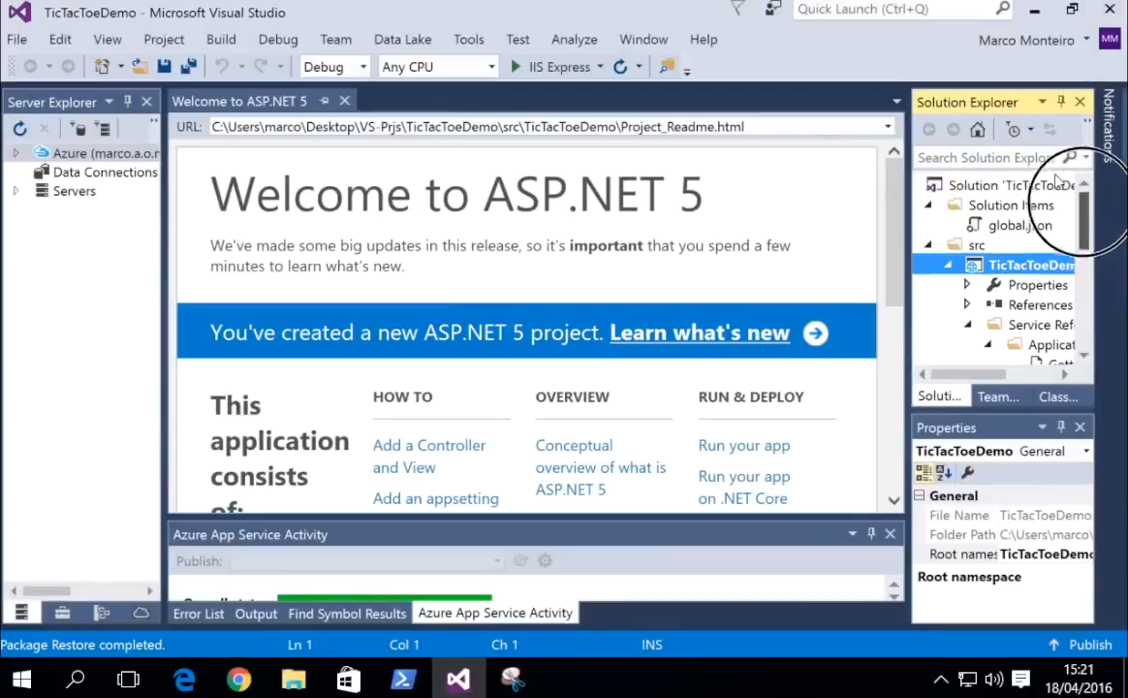
scroll(1058, 228, "down", 2)
scroll(1059, 233, "down", 3)
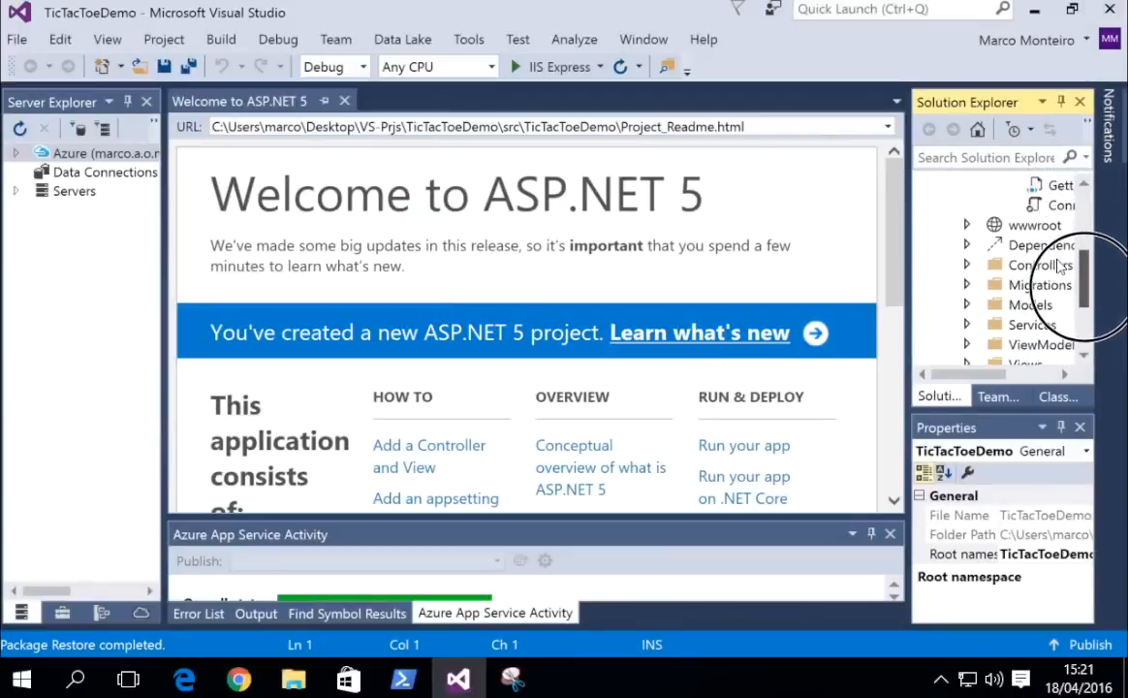
left_click_drag(904, 281, 804, 308)
left_click_drag(1082, 322, 1055, 230)
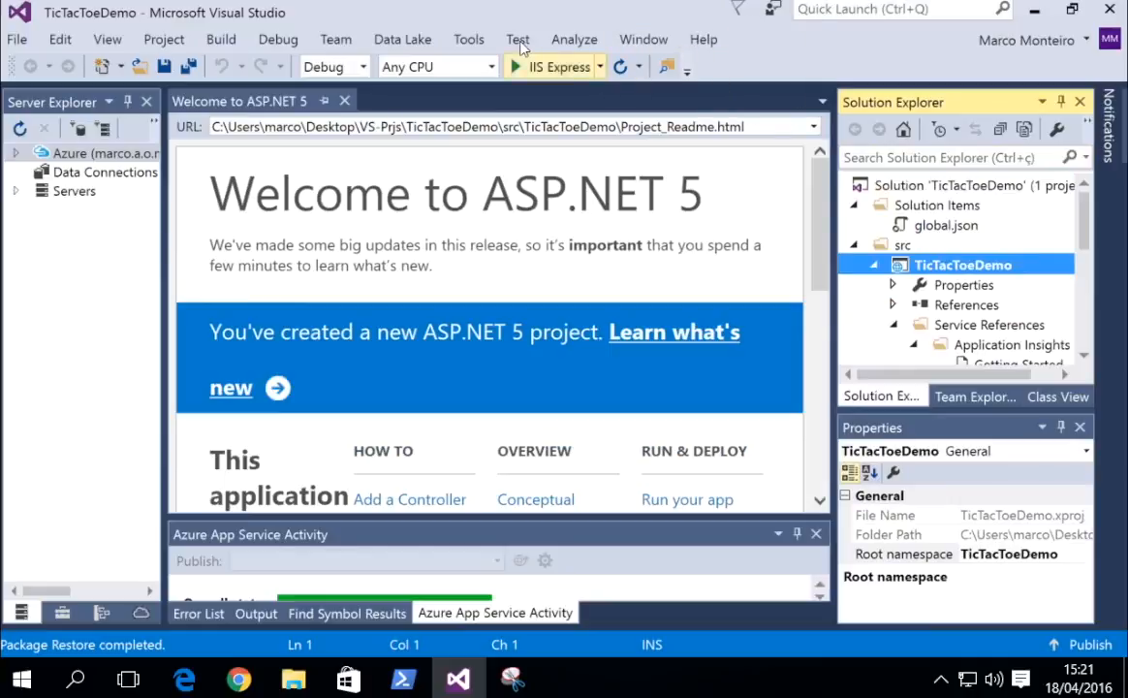
Run the site locally with IIS Express and resize the Chrome window beside the IDE.
left_click(528, 67)
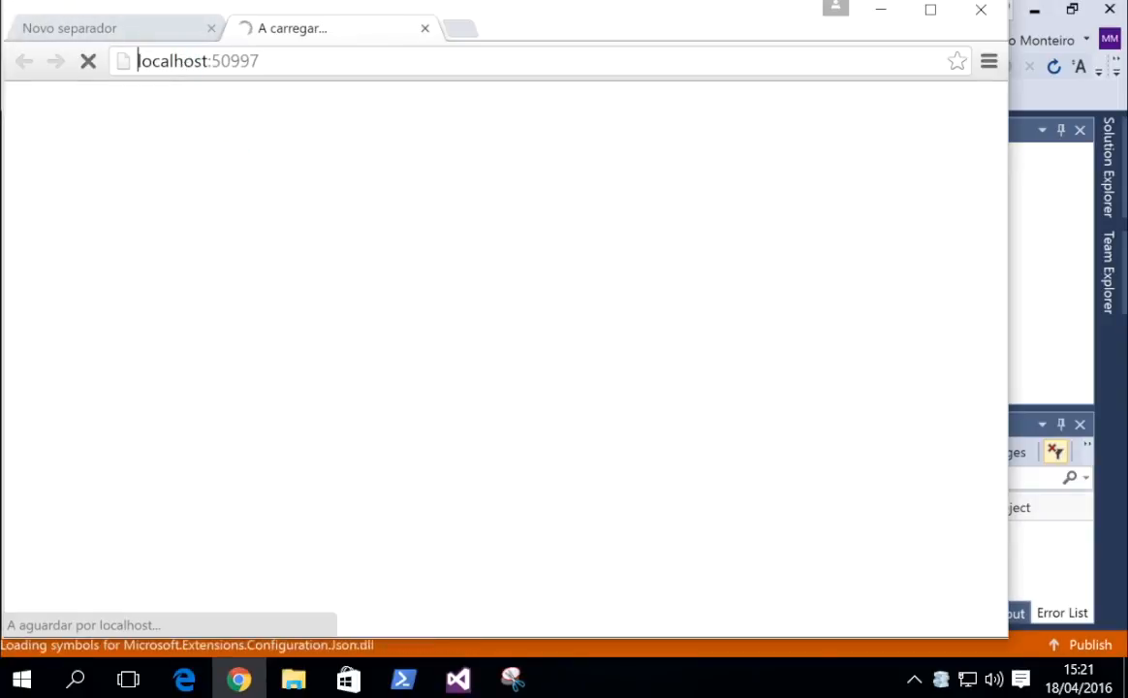
left_click_drag(44, 9, 83, 22)
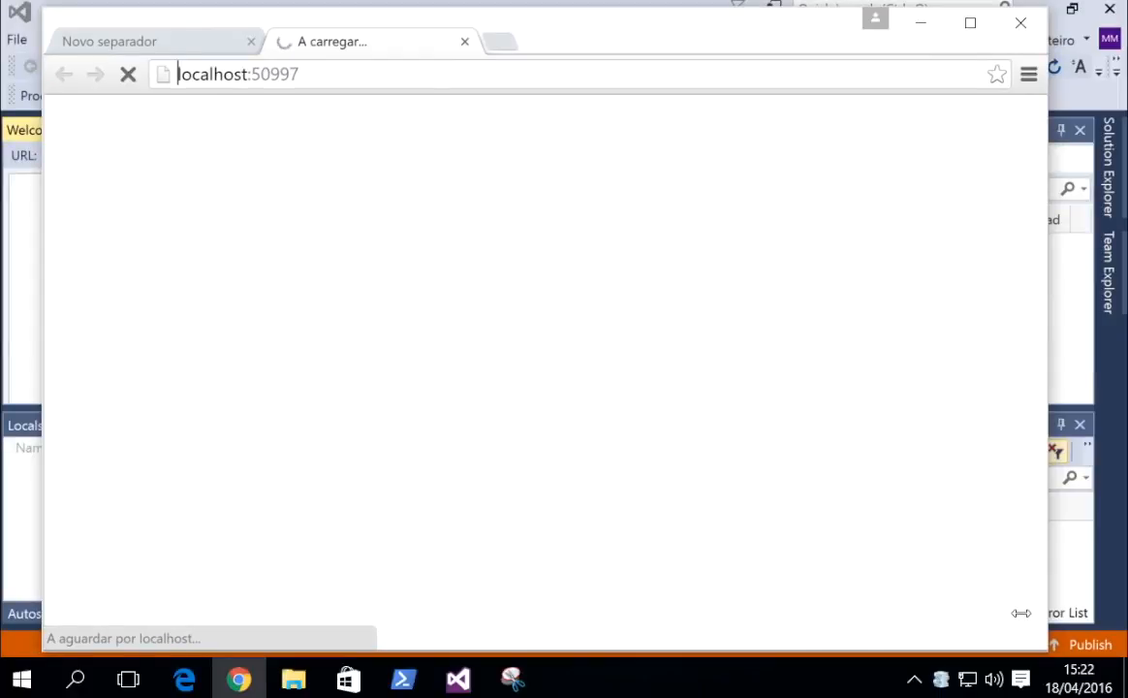
left_click_drag(1015, 623, 891, 586)
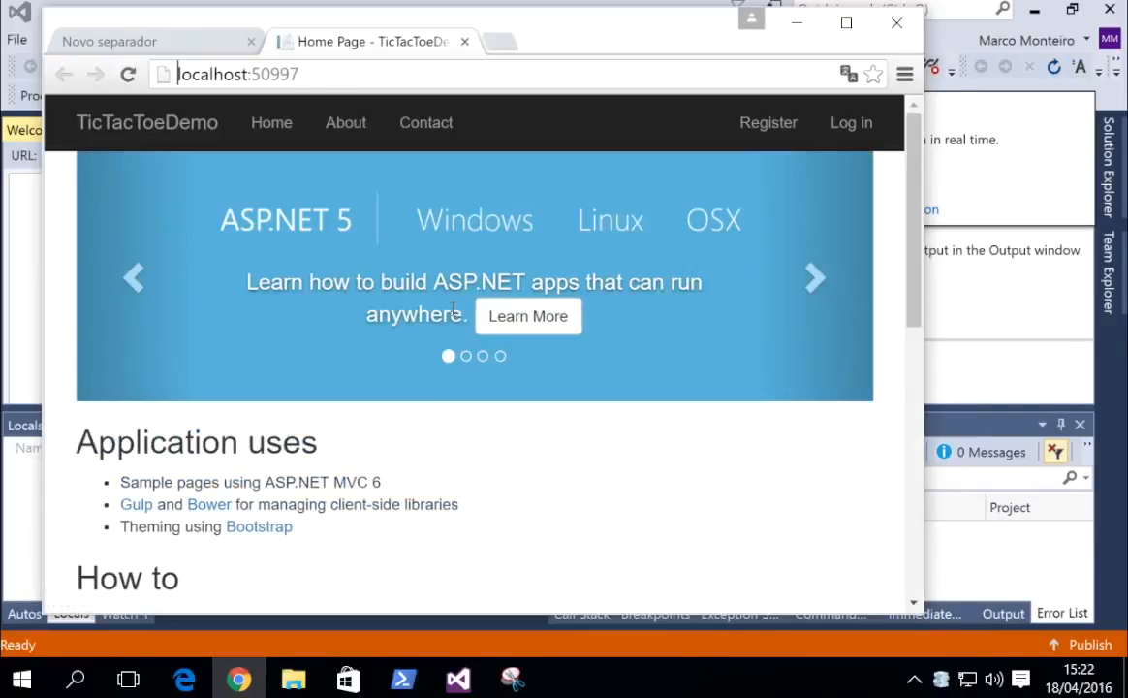
Browse the site's Home, About and Contact pages, then go to Register.
left_click(252, 106)
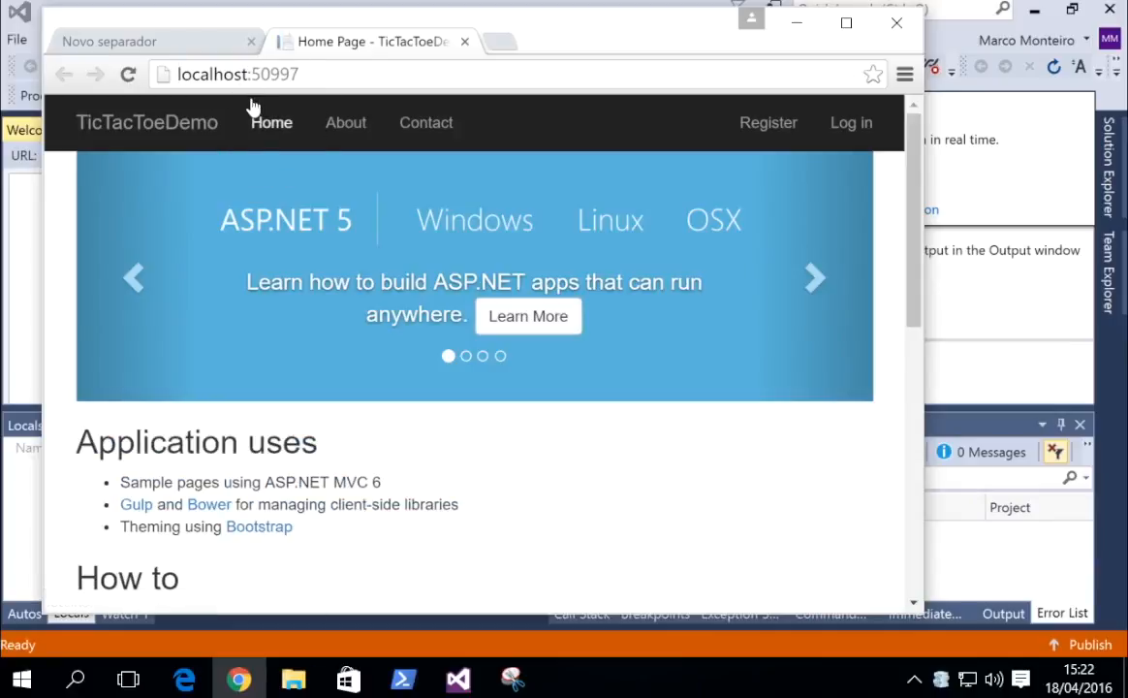
left_click(314, 110)
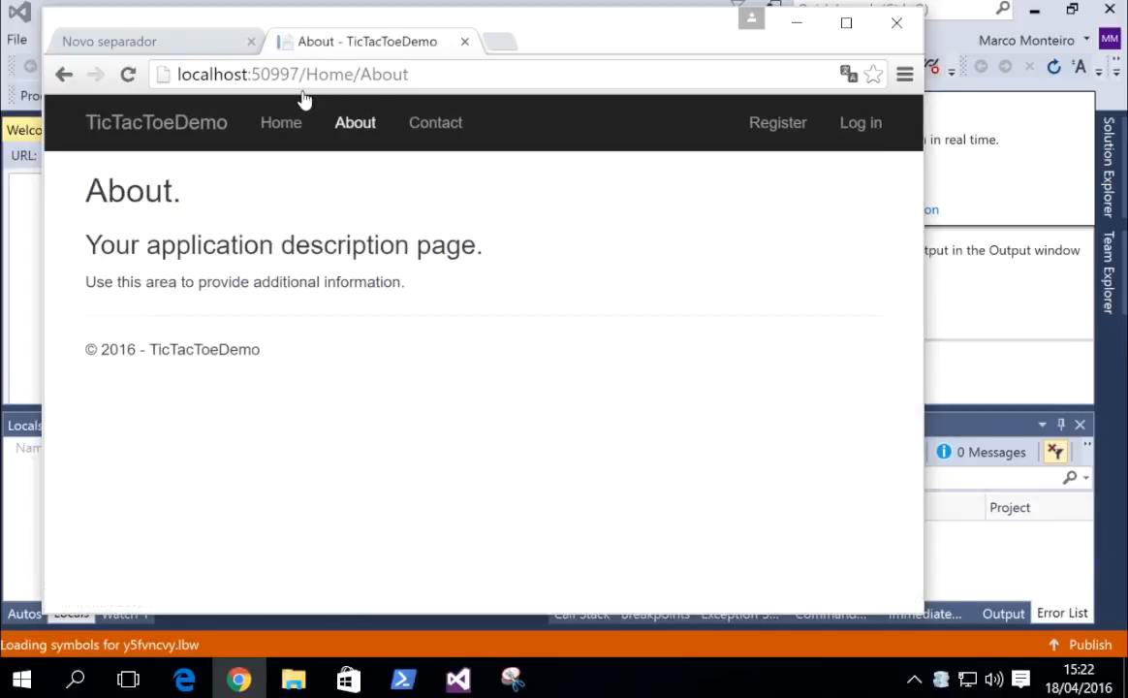
left_click(390, 103)
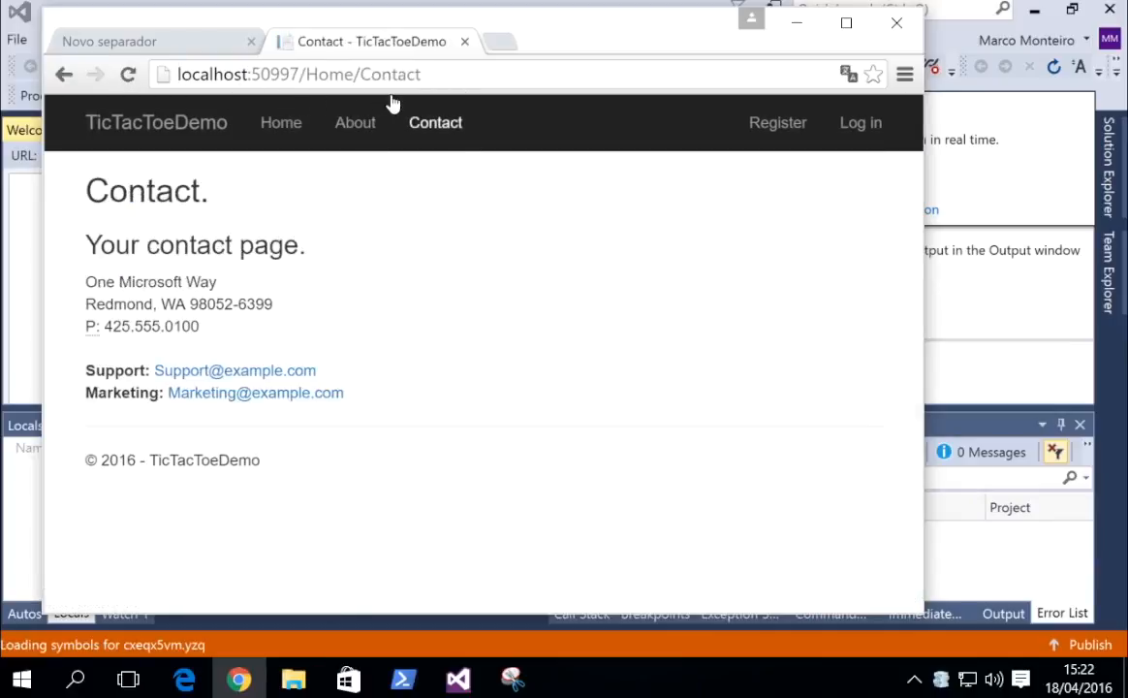
left_click(737, 113)
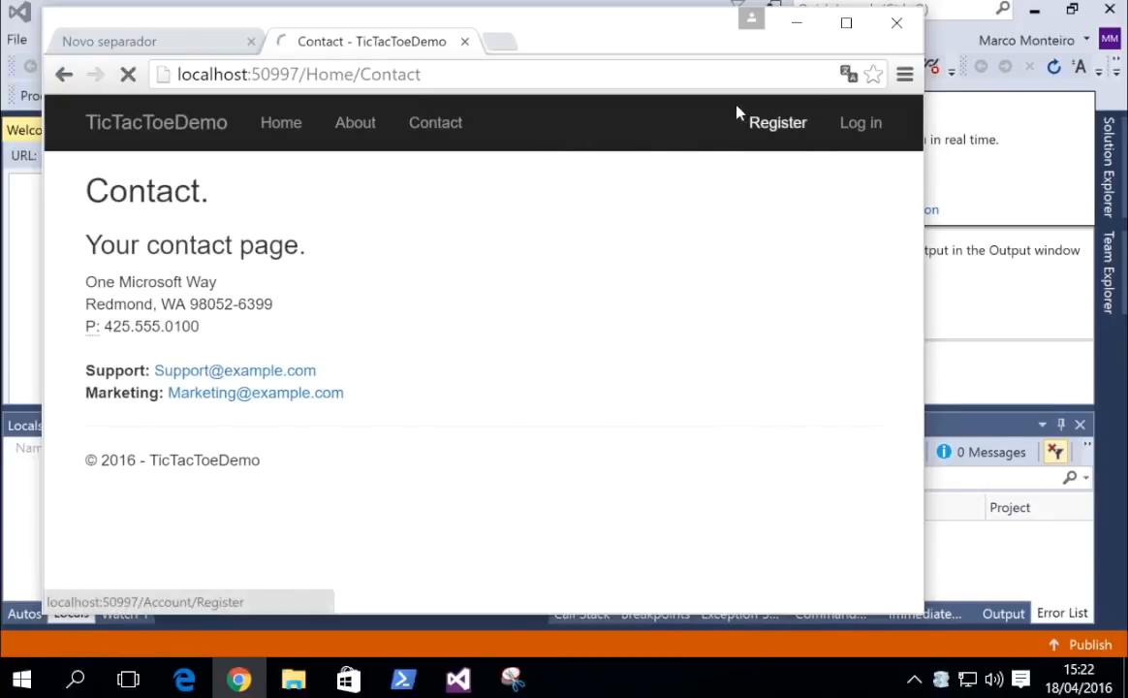
Fill in the test account's e-mail from the autofill suggestion and enter a password.
left_click(264, 344)
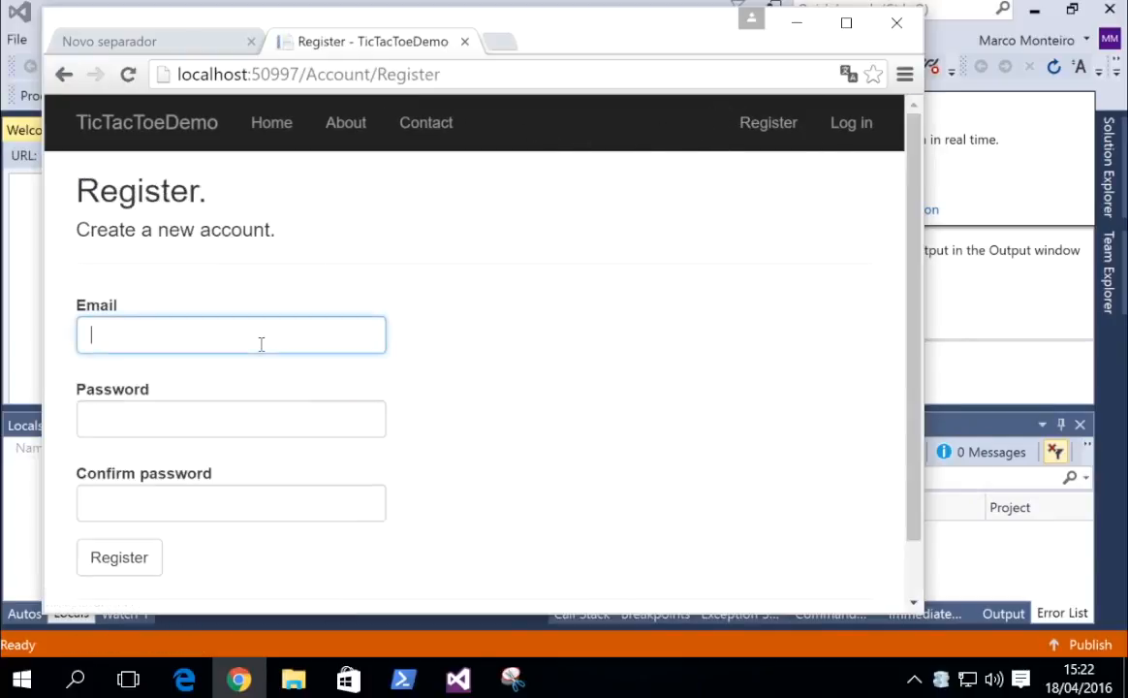
type("a1")
key("Down")
key("Tab")
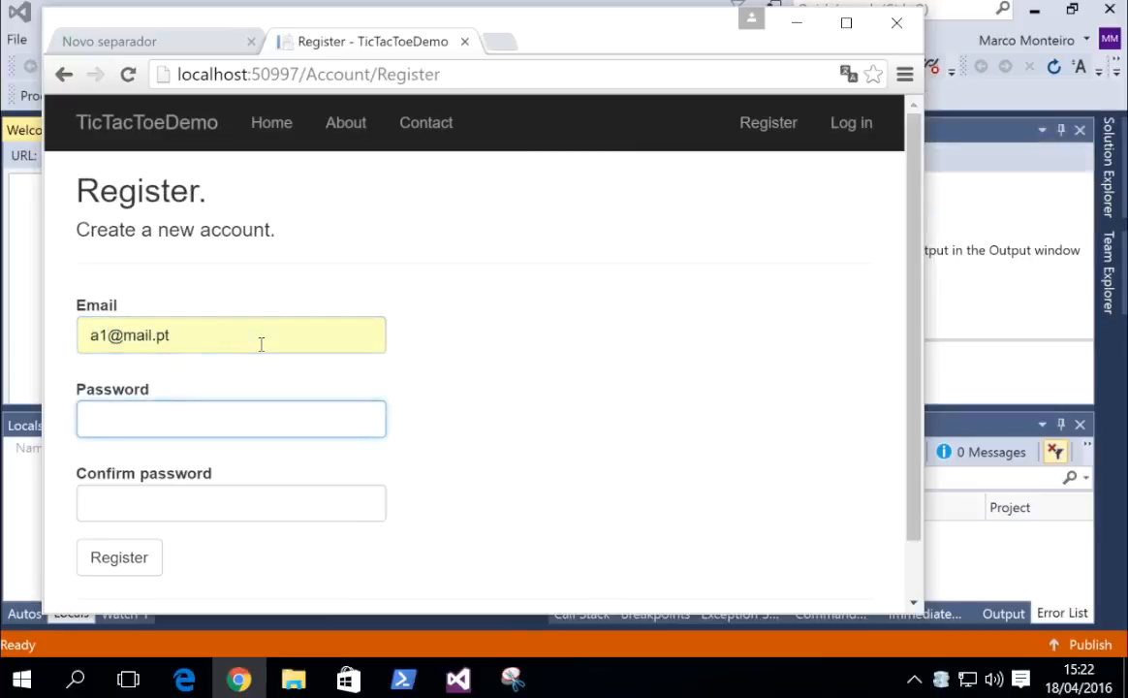
type("12345")
key("Tab")
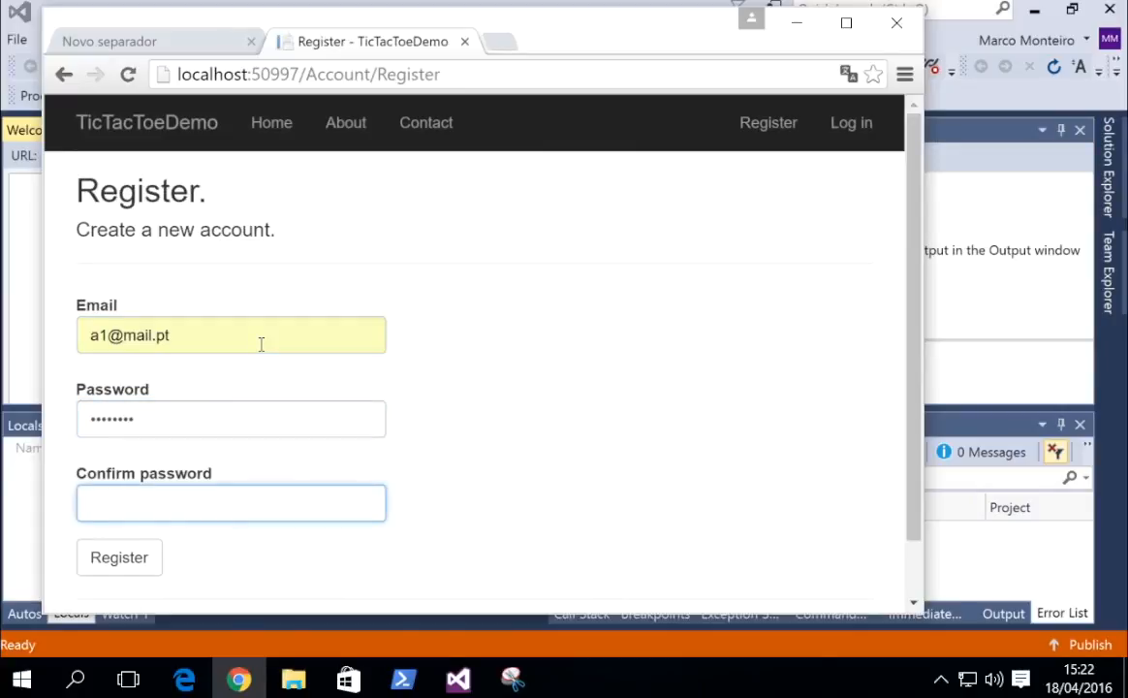
Replace the too-short password with a longer one, confirm it, and submit the form.
key("shift+Tab")
type("123")
key("Tab")
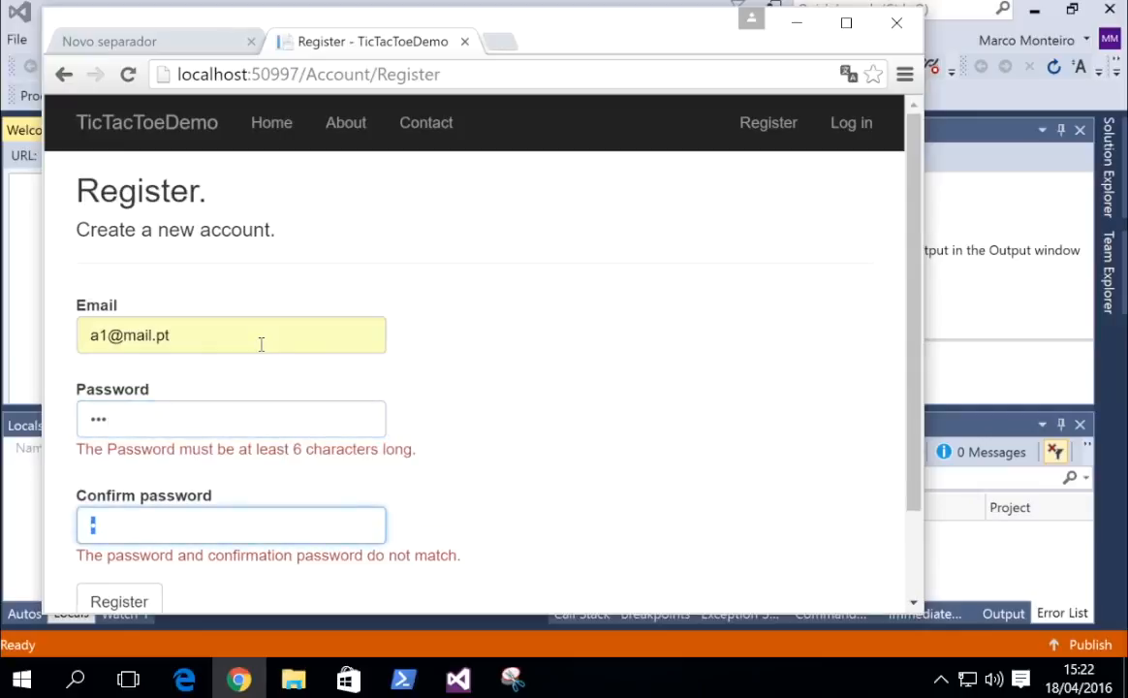
key("shift+Tab")
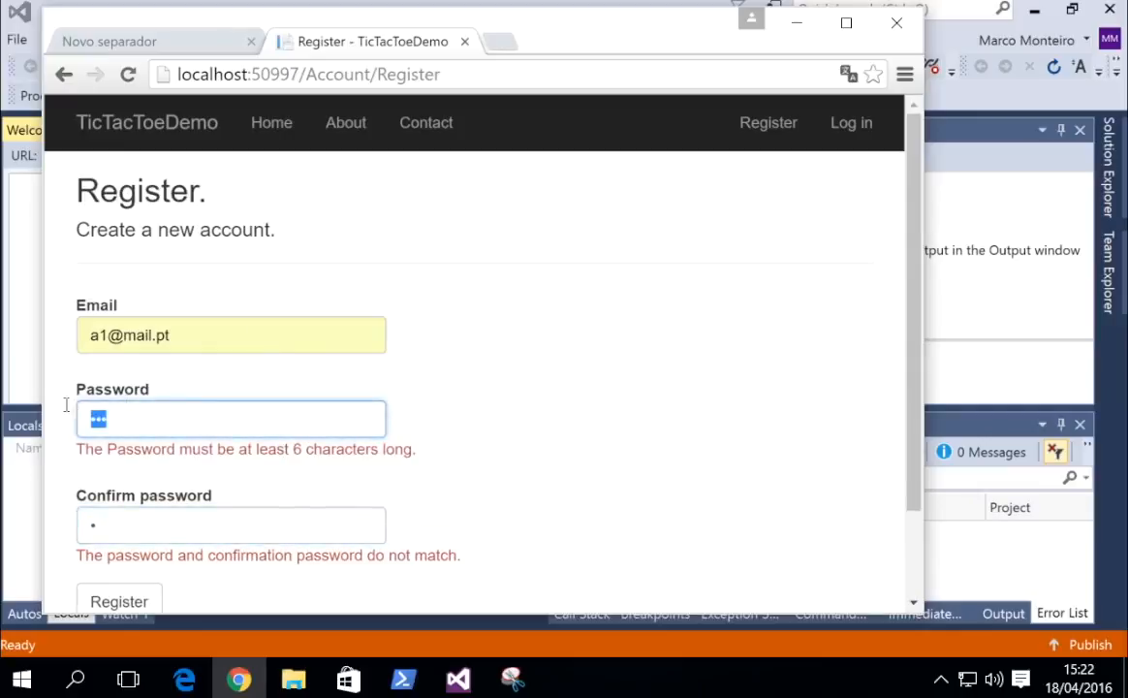
type("123456")
key("Tab")
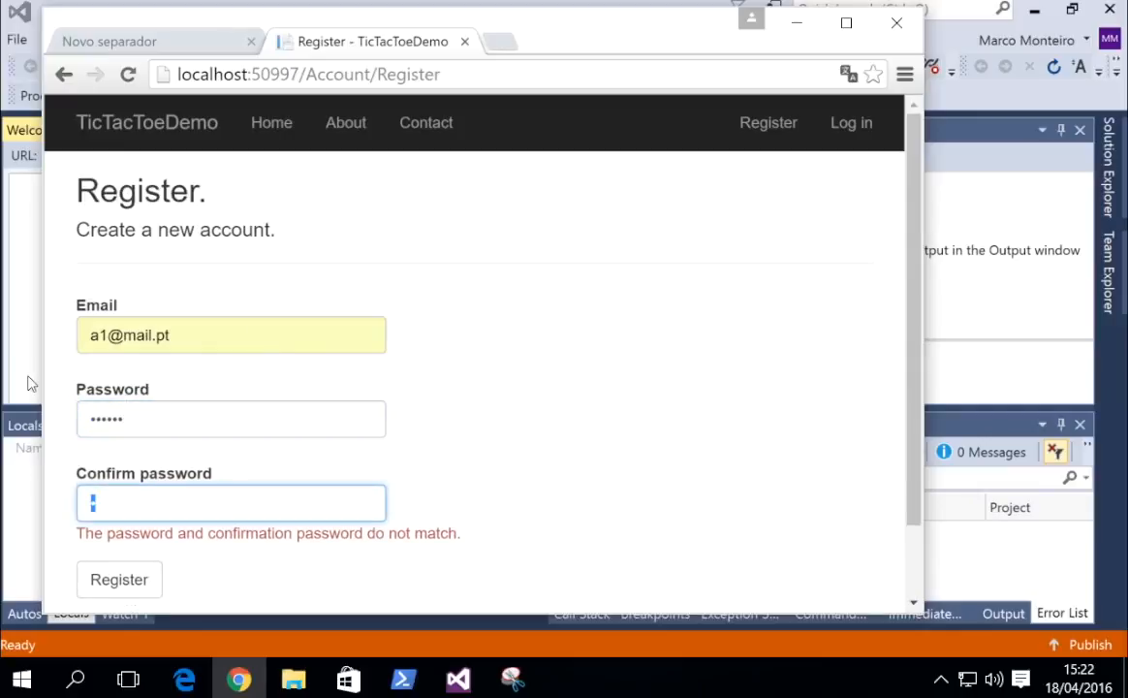
type("123456")
left_click(121, 572)
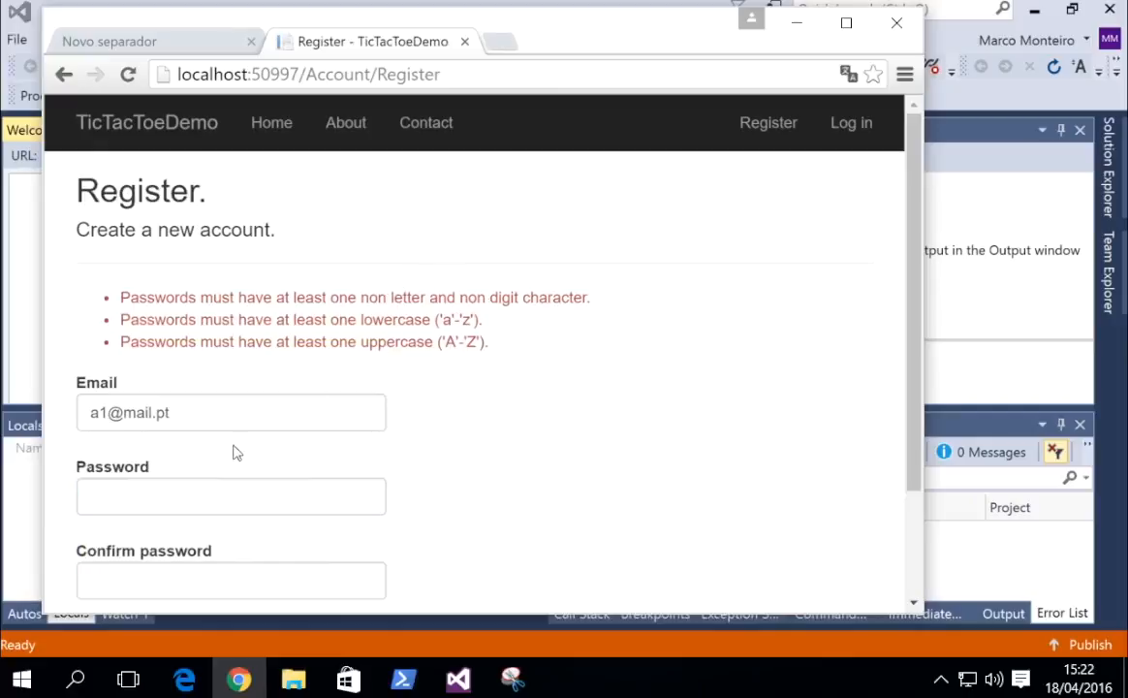
Re-enter the password fields and submit the registration again.
left_click(252, 489)
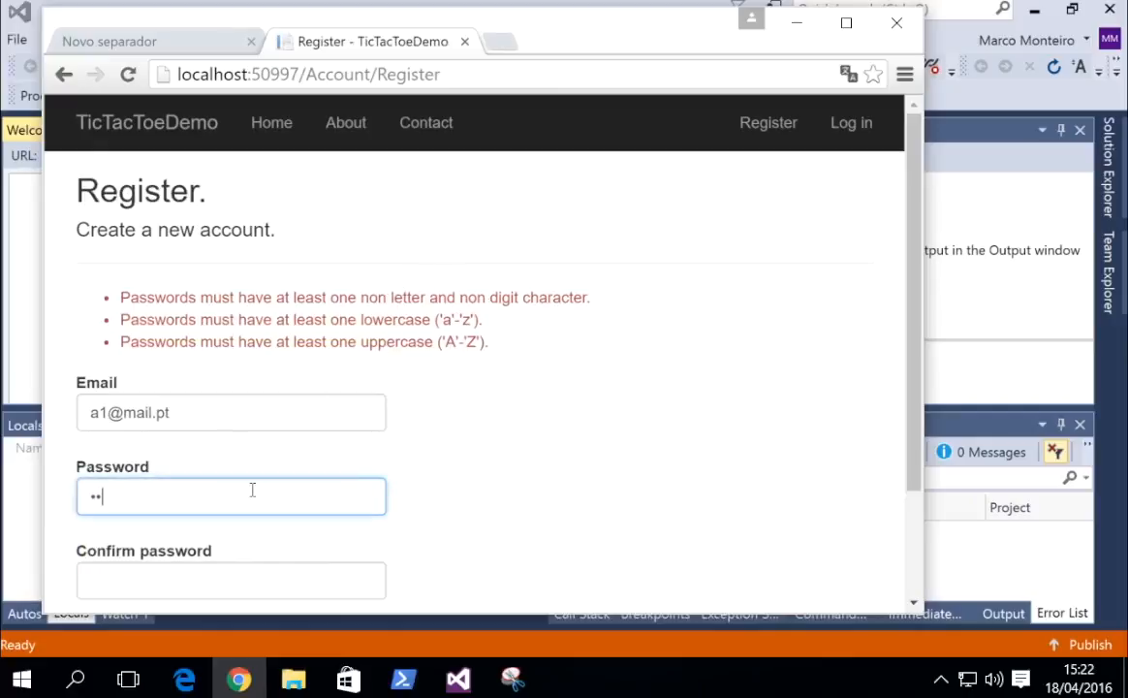
key("Tab")
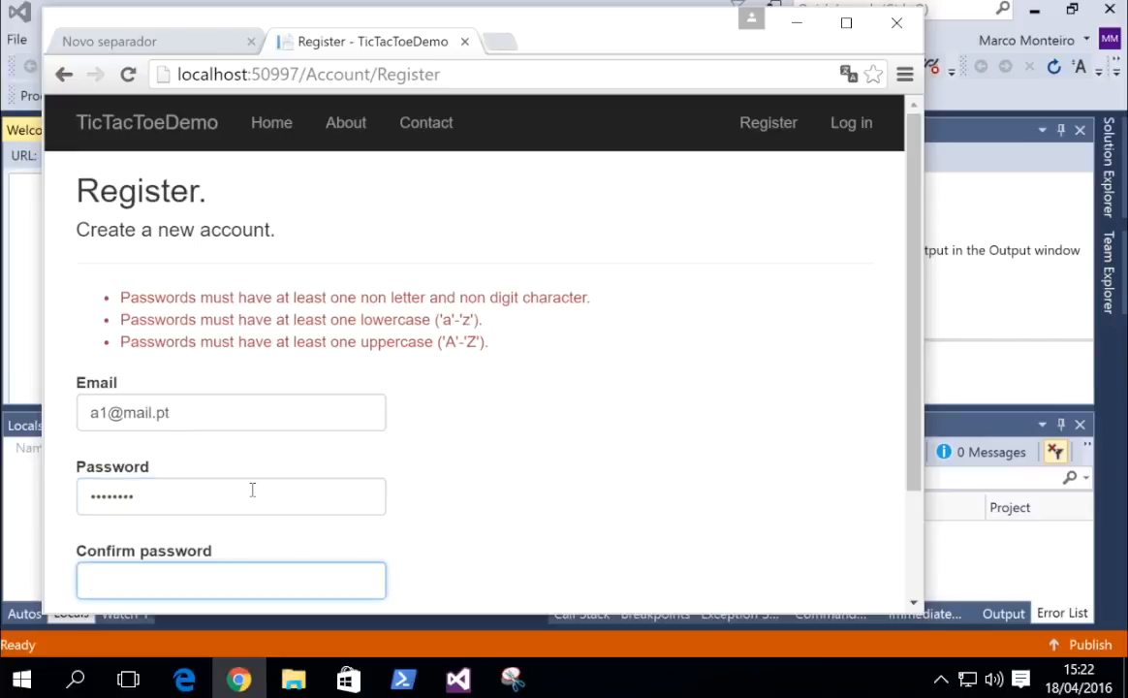
scroll(252, 490, "down", 2)
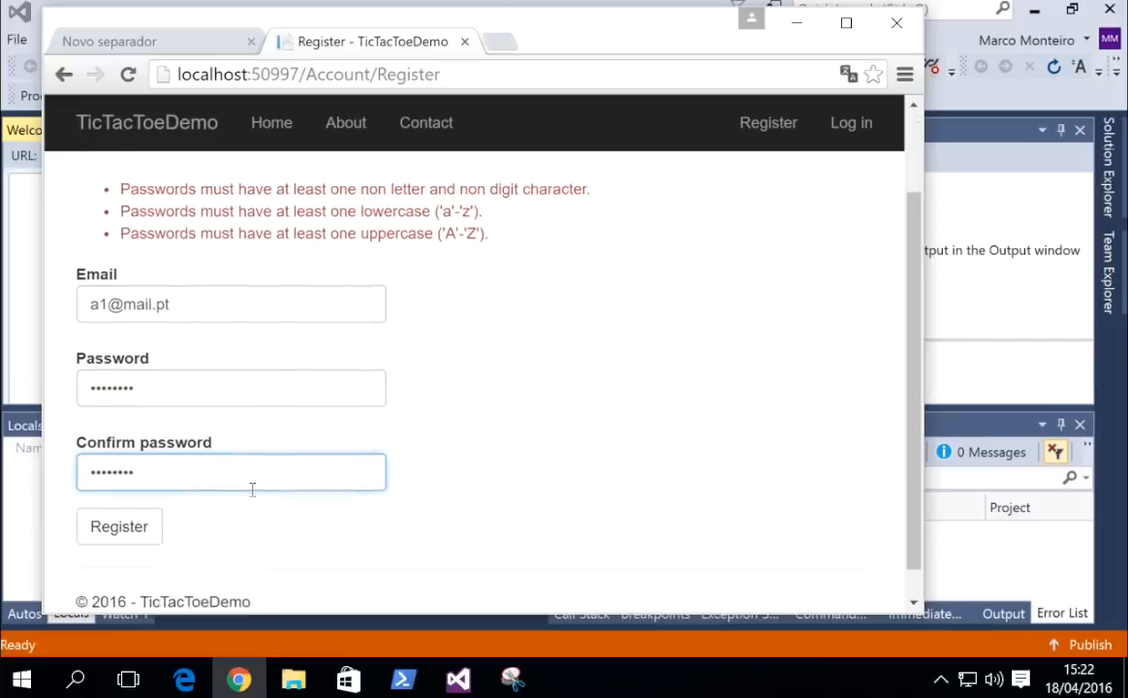
left_click(116, 523)
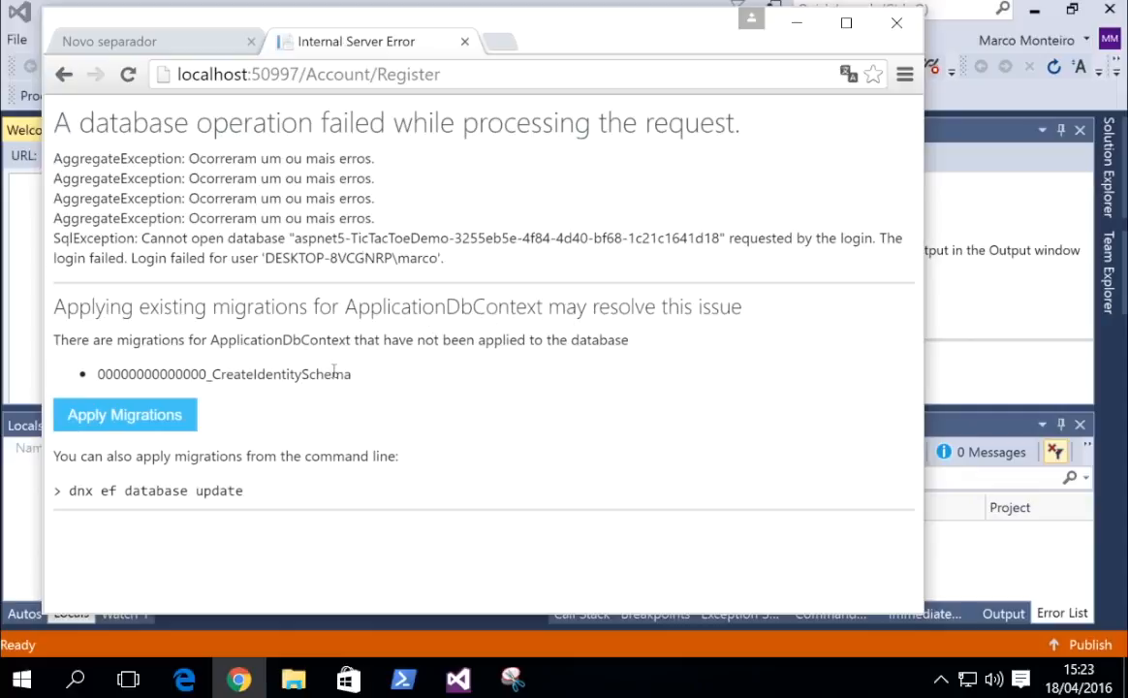
Apply the CreateIdentitySchema migration, then reload the /Account/Register page.
left_click(109, 402)
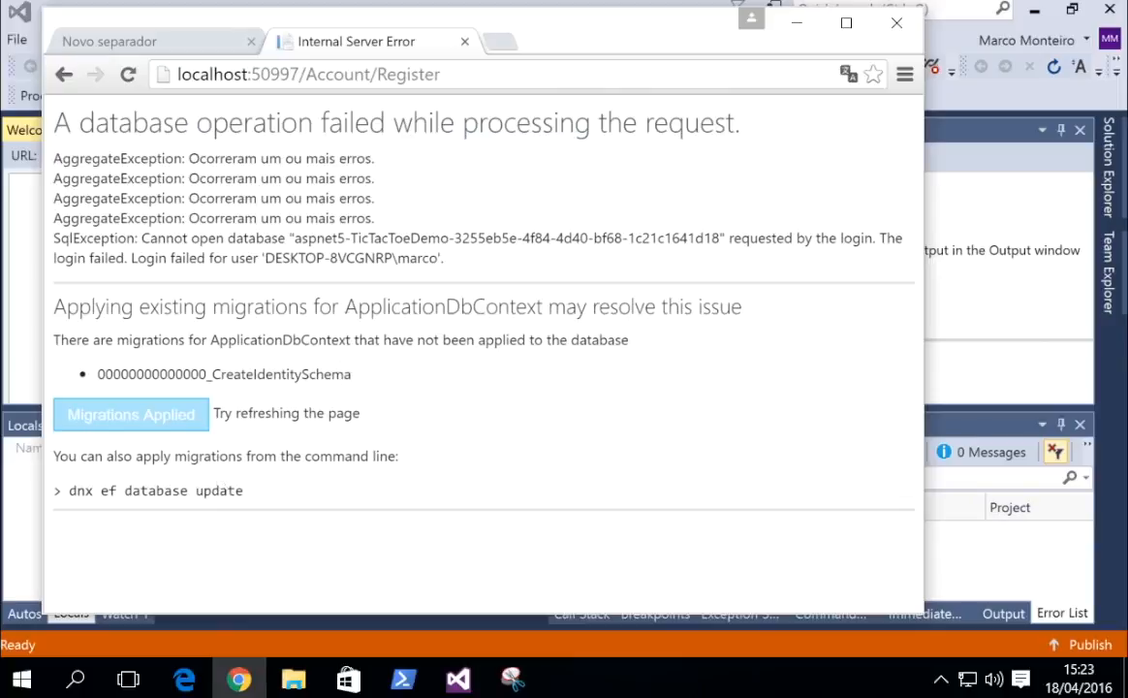
left_click(483, 74)
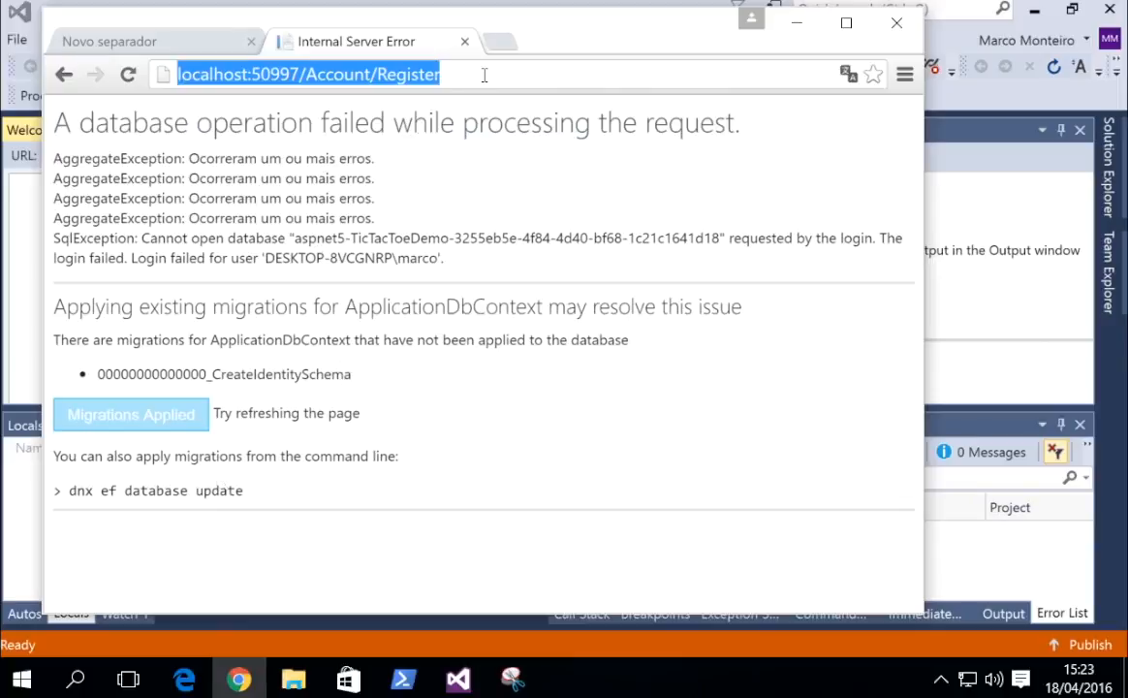
key("Return")
Register the first test account with a suggested e-mail and a password, declining to save the password.
left_click(190, 347)
type("a1")
key("Down")
key("Down")
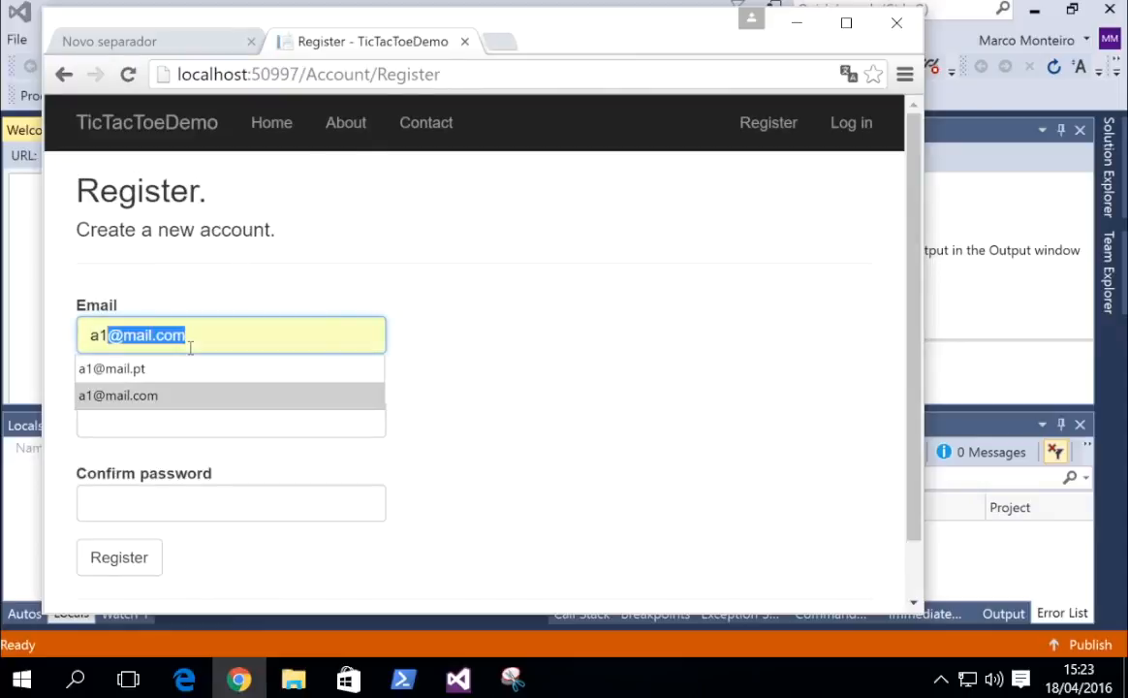
key("Up")
key("Tab")
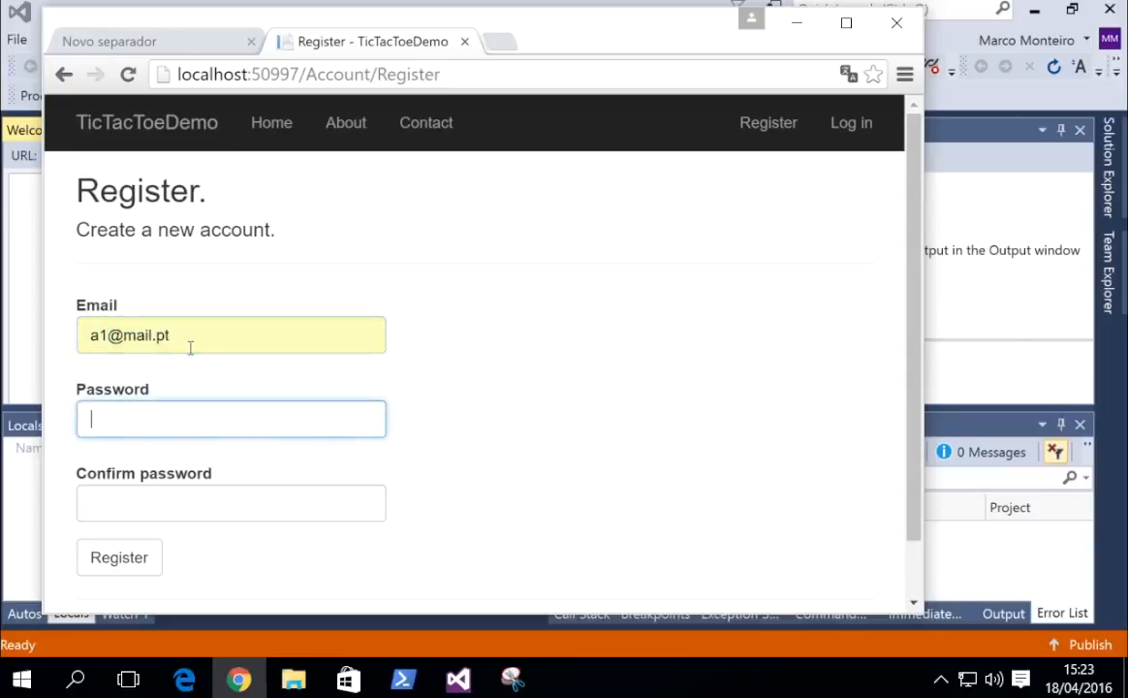
key("Tab")
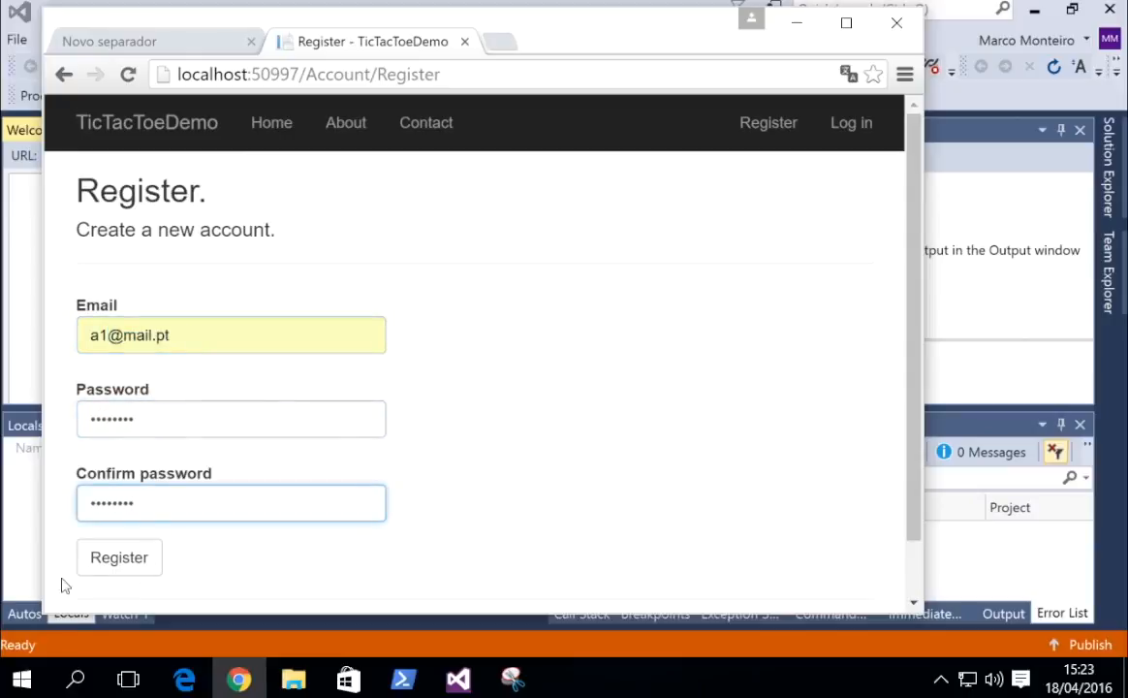
left_click(97, 538)
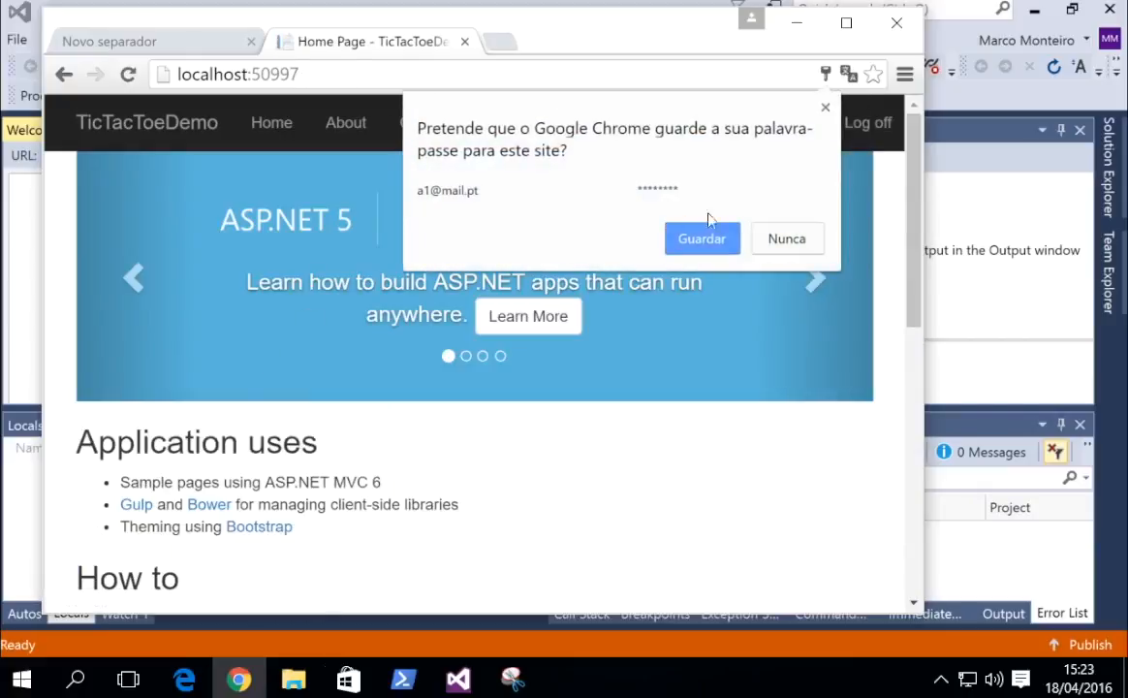
left_click(761, 226)
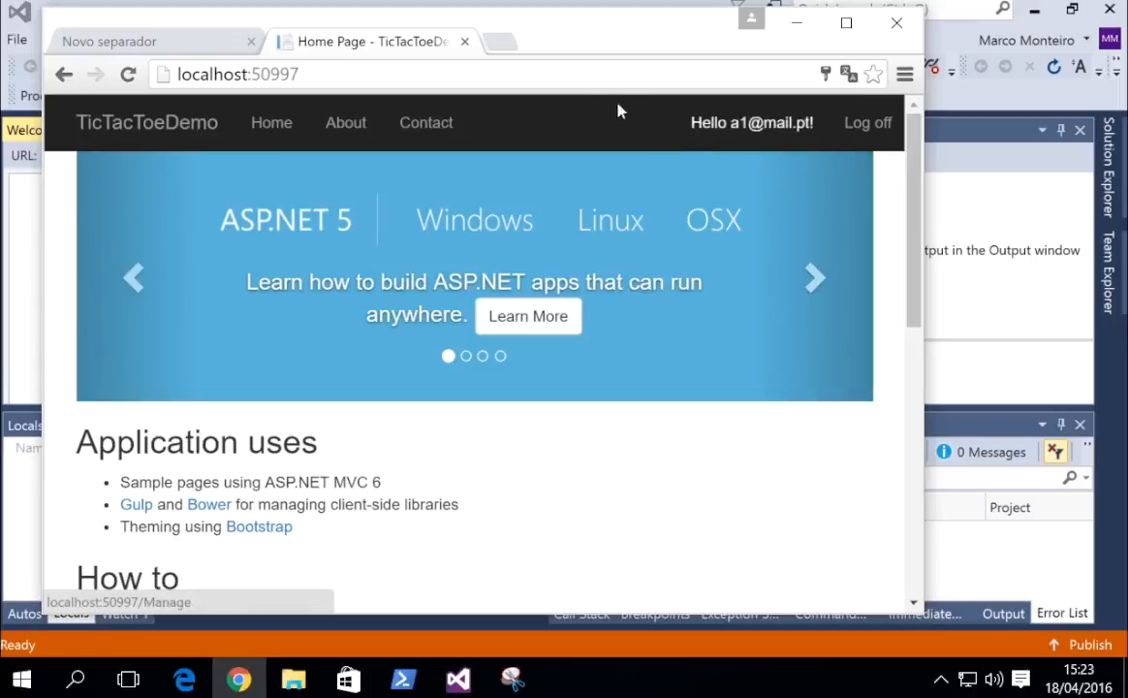
Visit the account management and change-password pages, then log the first user off.
left_click(736, 107)
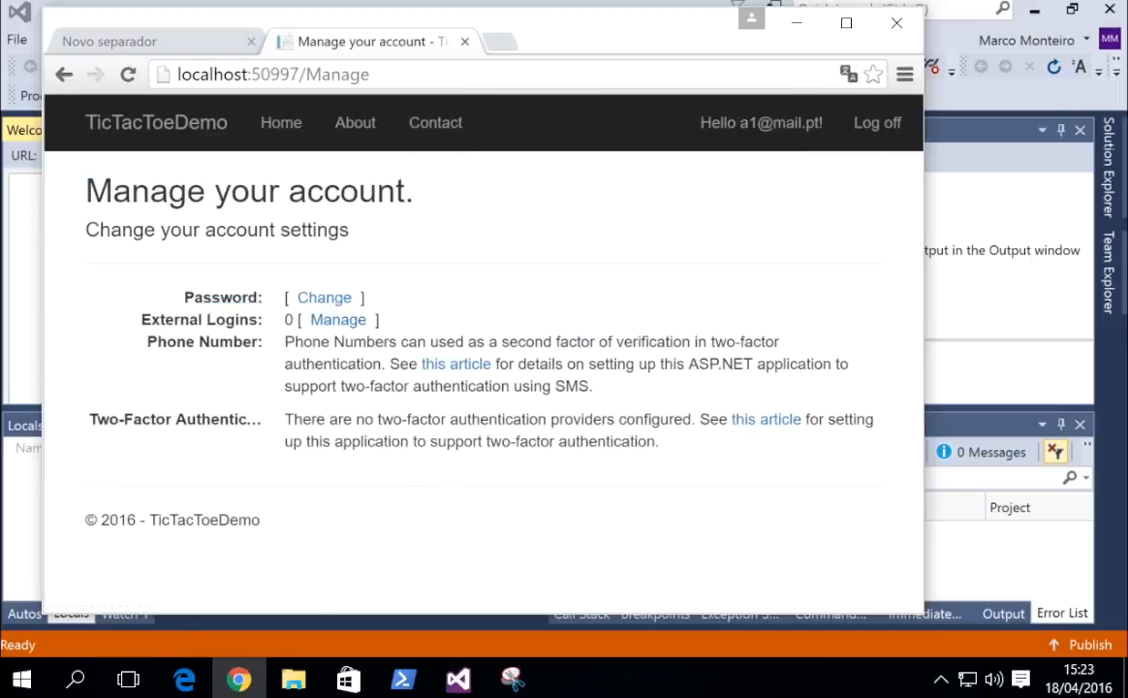
left_click(310, 287)
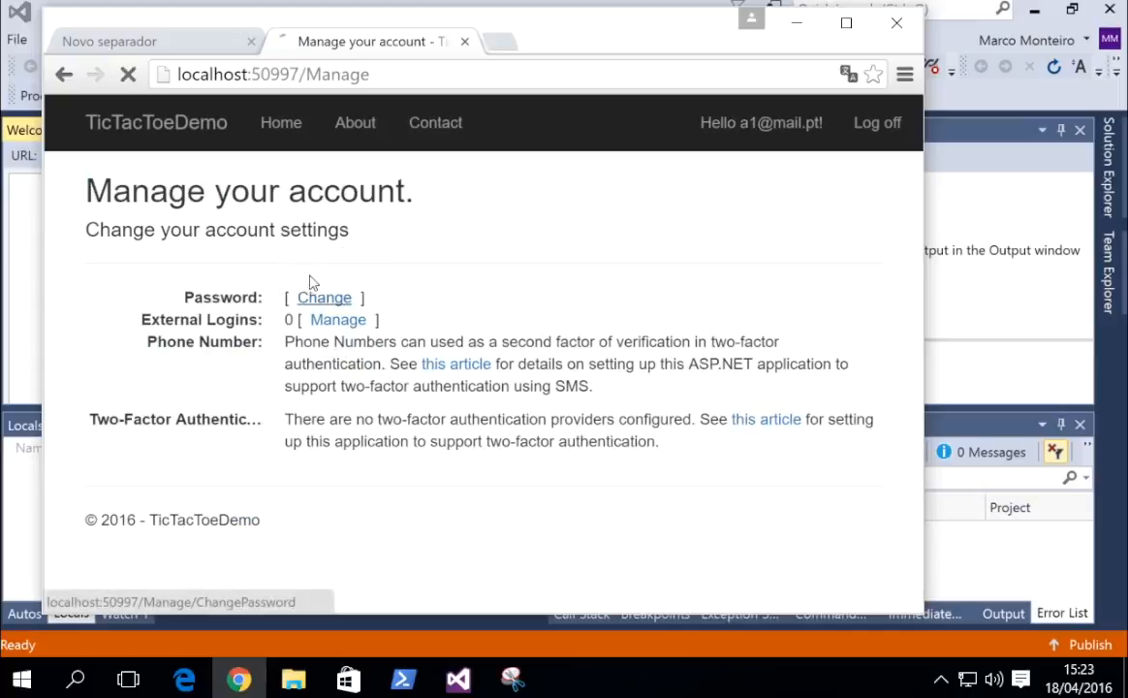
left_click(880, 126)
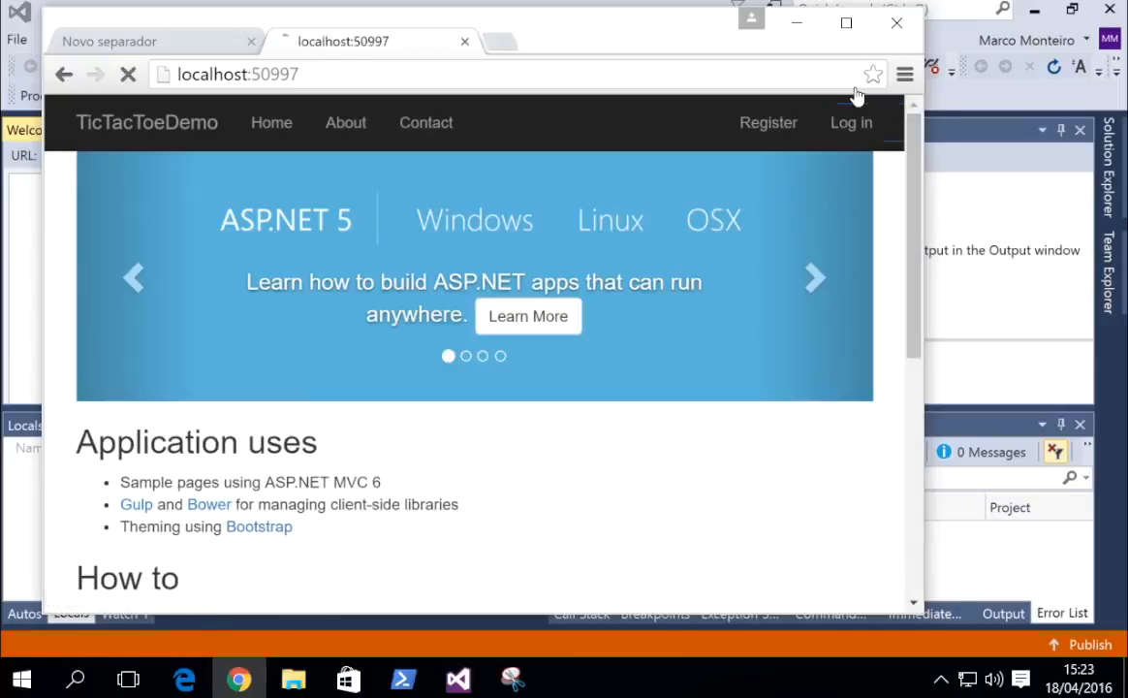
Register a second test account, log it off, and return to Visual Studio.
left_click(751, 113)
left_click(216, 342)
type("a2")
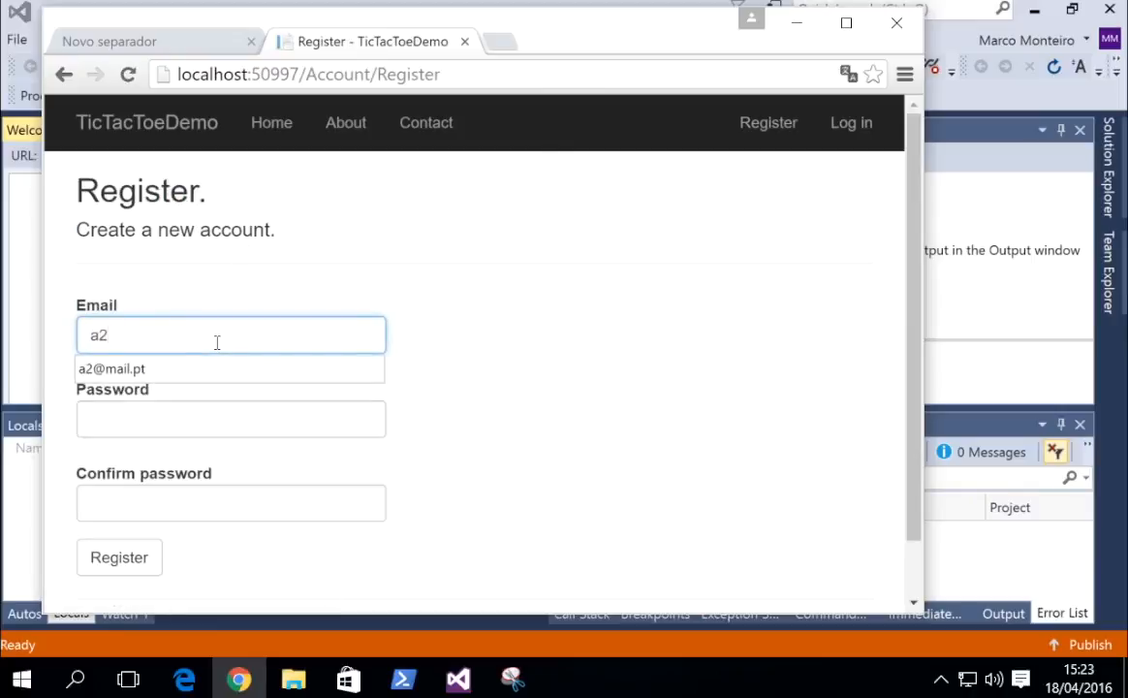
key("Down")
key("Tab")
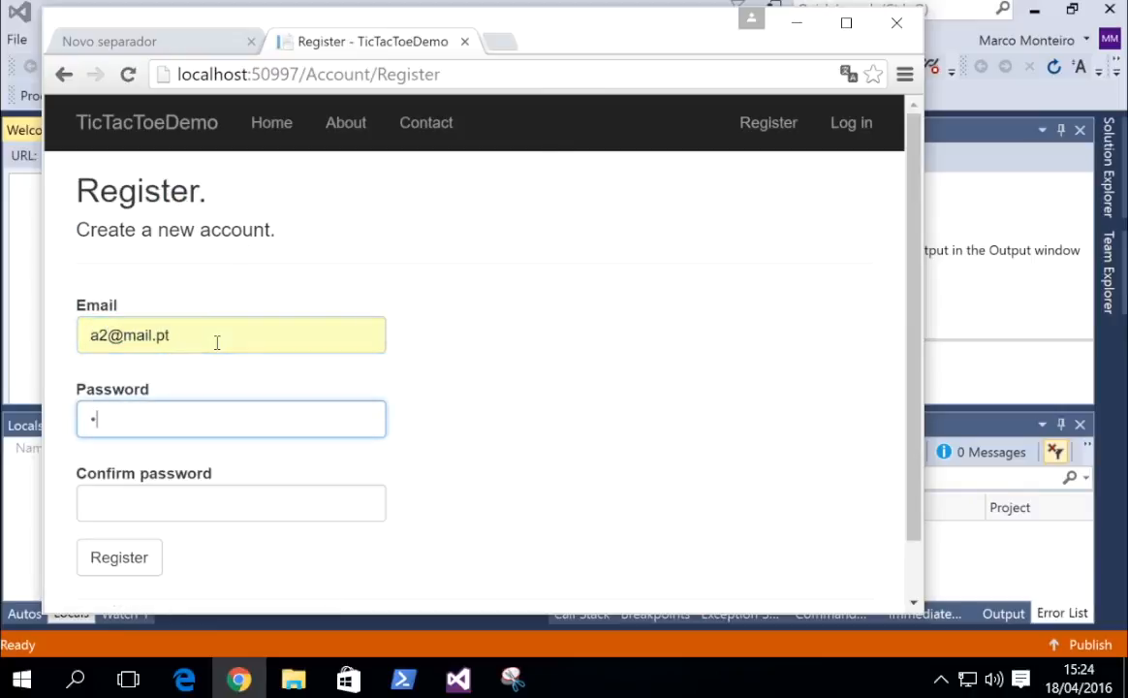
key("Tab")
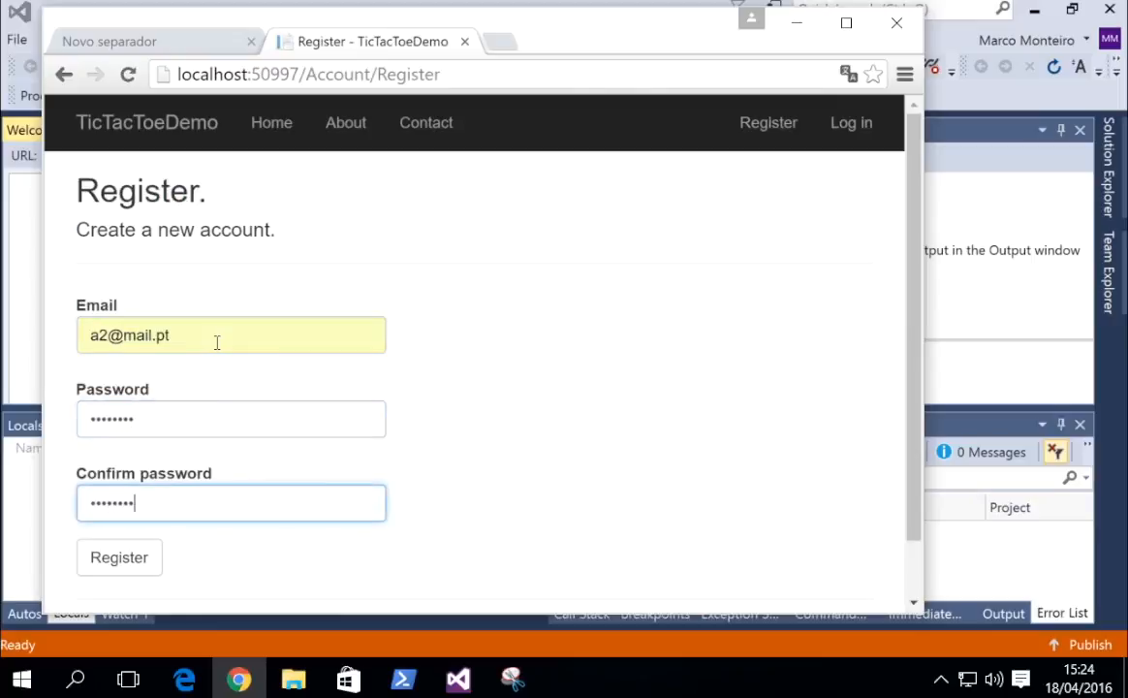
left_click(93, 545)
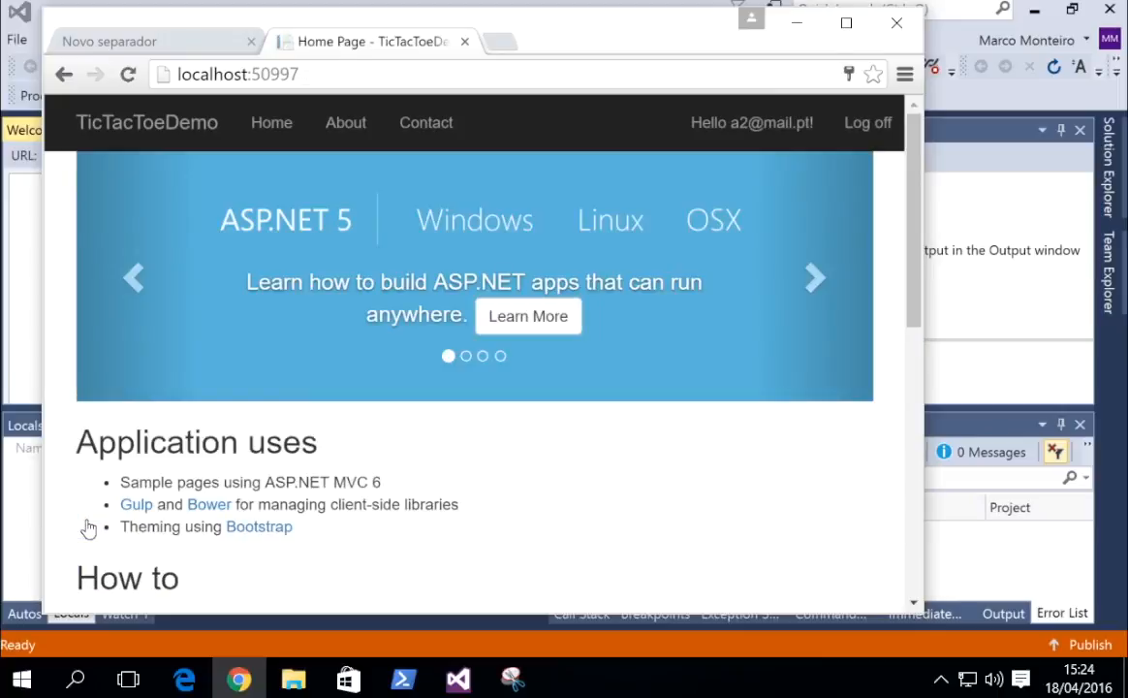
left_click(867, 122)
key("alt+Tab")
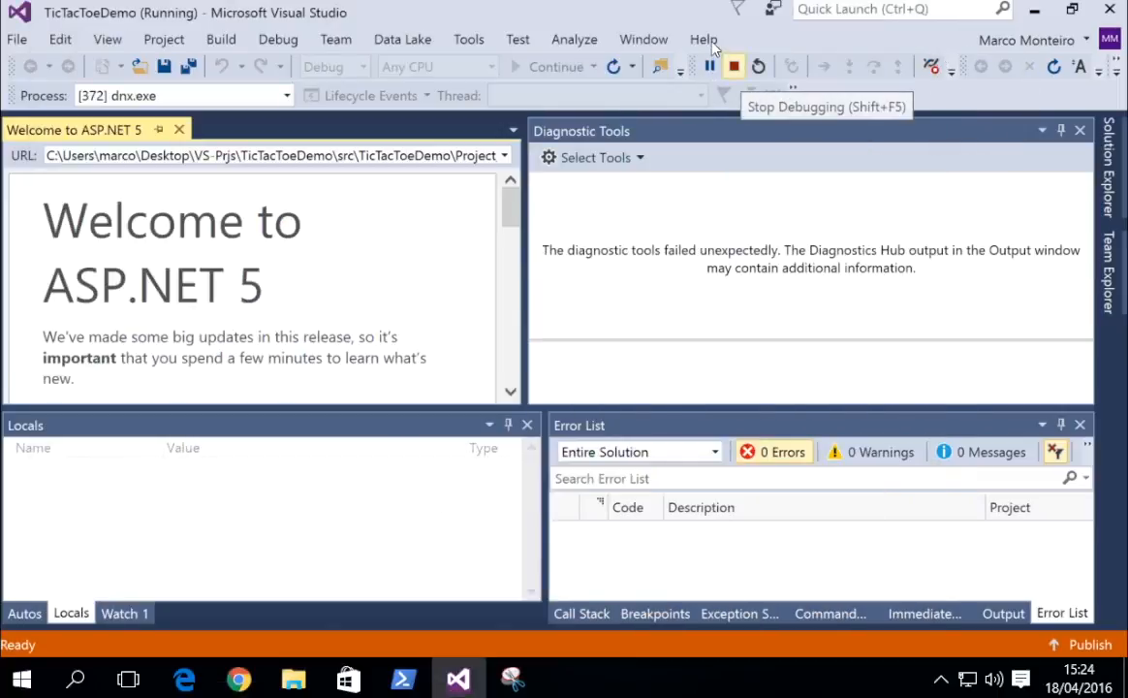
Stop debugging with Shift+F5 and open appsettings.json to see the DefaultConnection string.
key("shift+F5")
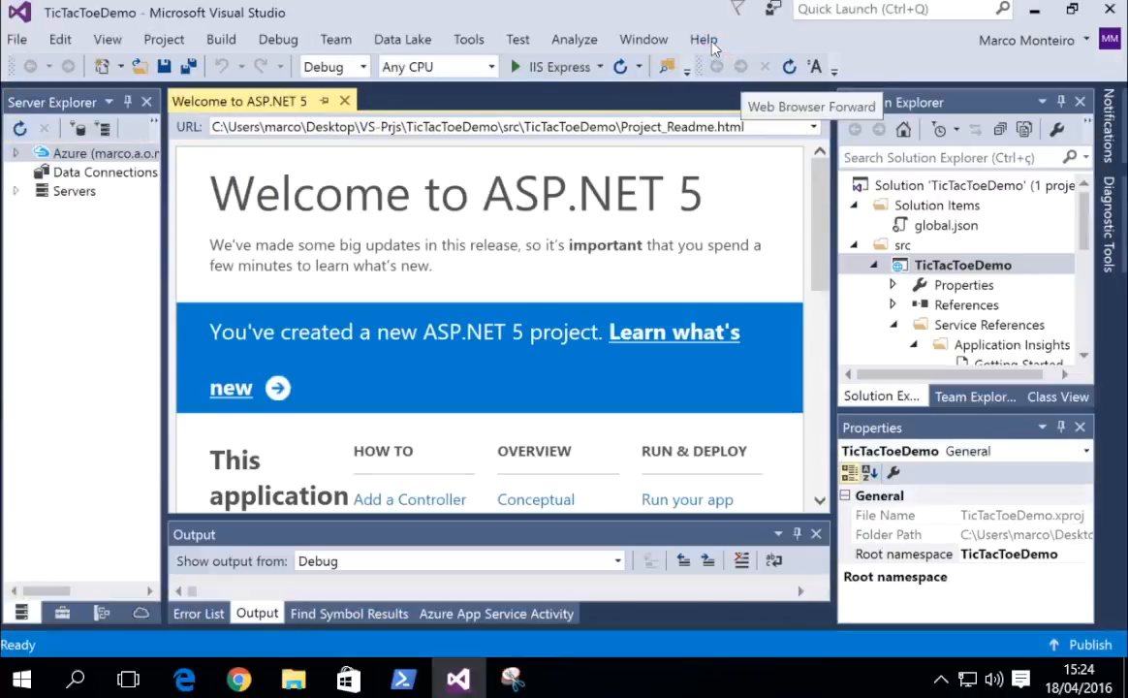
scroll(1002, 294, "down", 1)
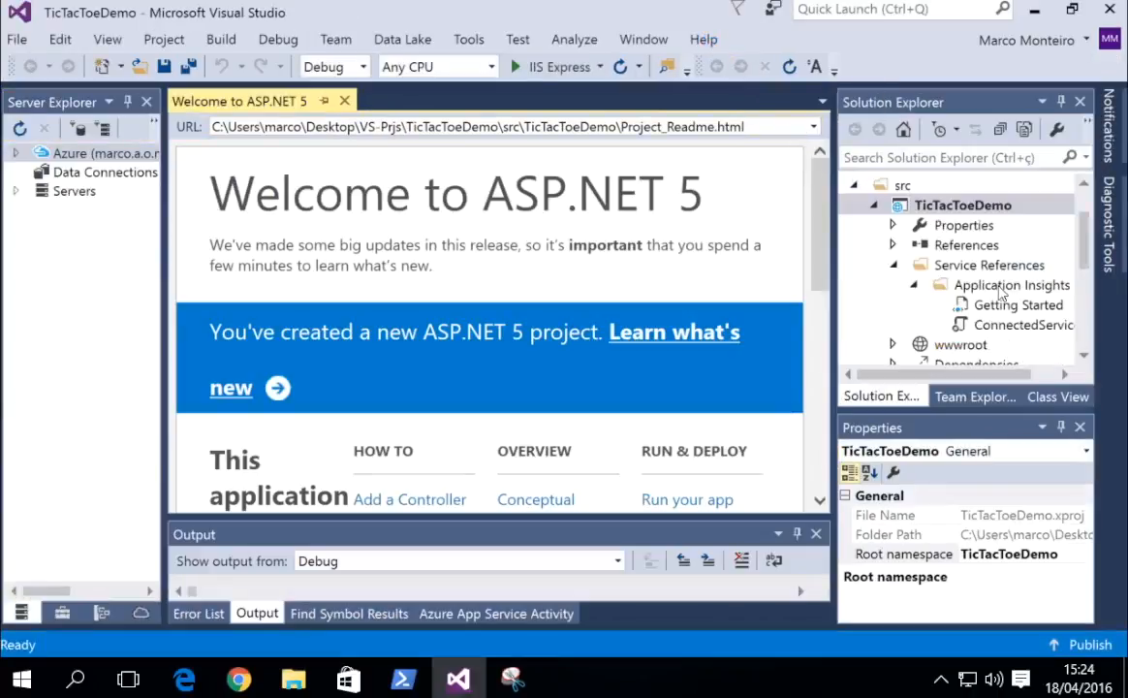
left_click(1066, 233)
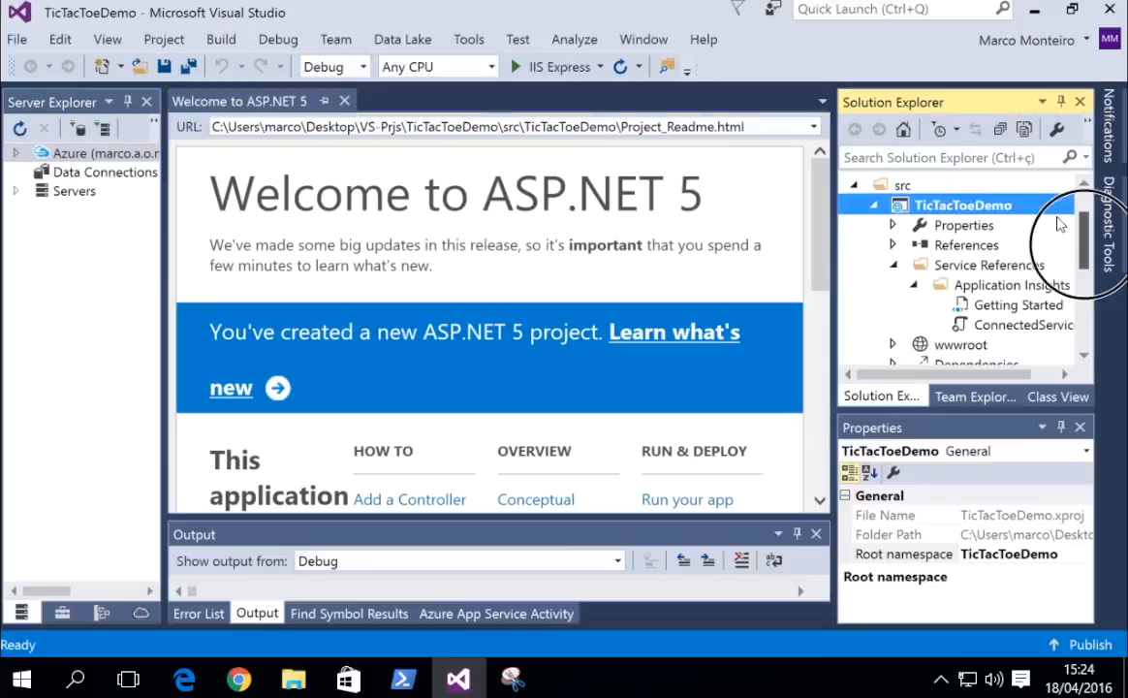
left_click_drag(1059, 232, 1046, 306)
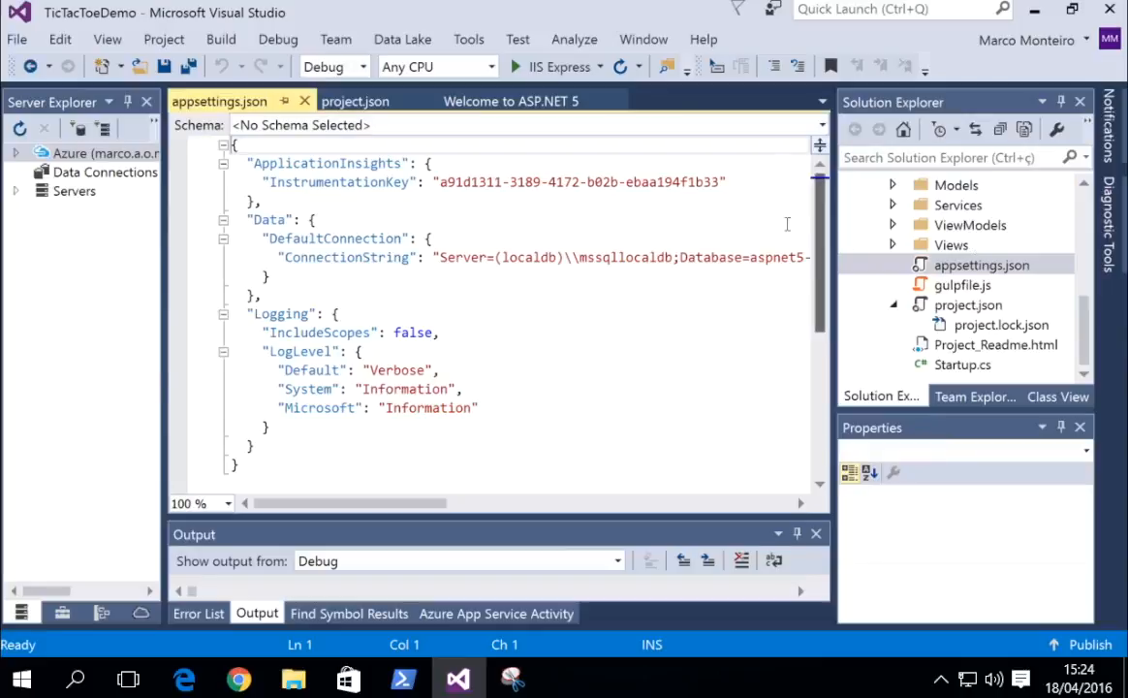
left_click_drag(814, 254, 817, 189)
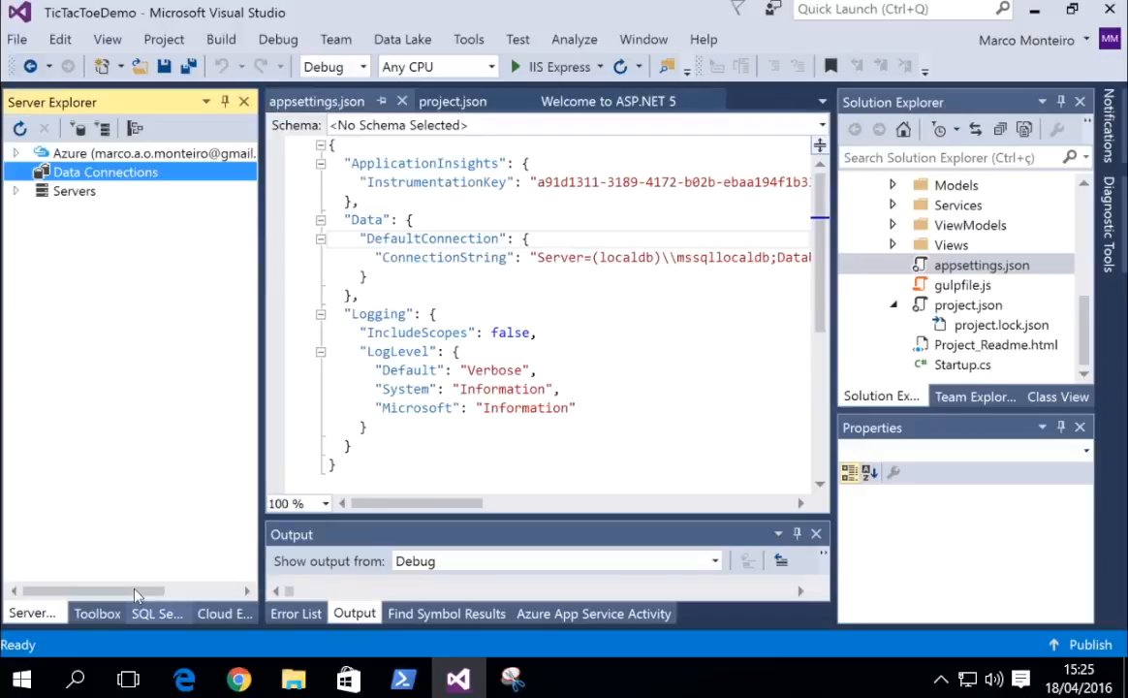
In SQL Server Object Explorer, drill into (localdb)\MSSQLLocalDB's TicTacToeDemo tables and view dbo.AspNetUsers data.
left_click(143, 613)
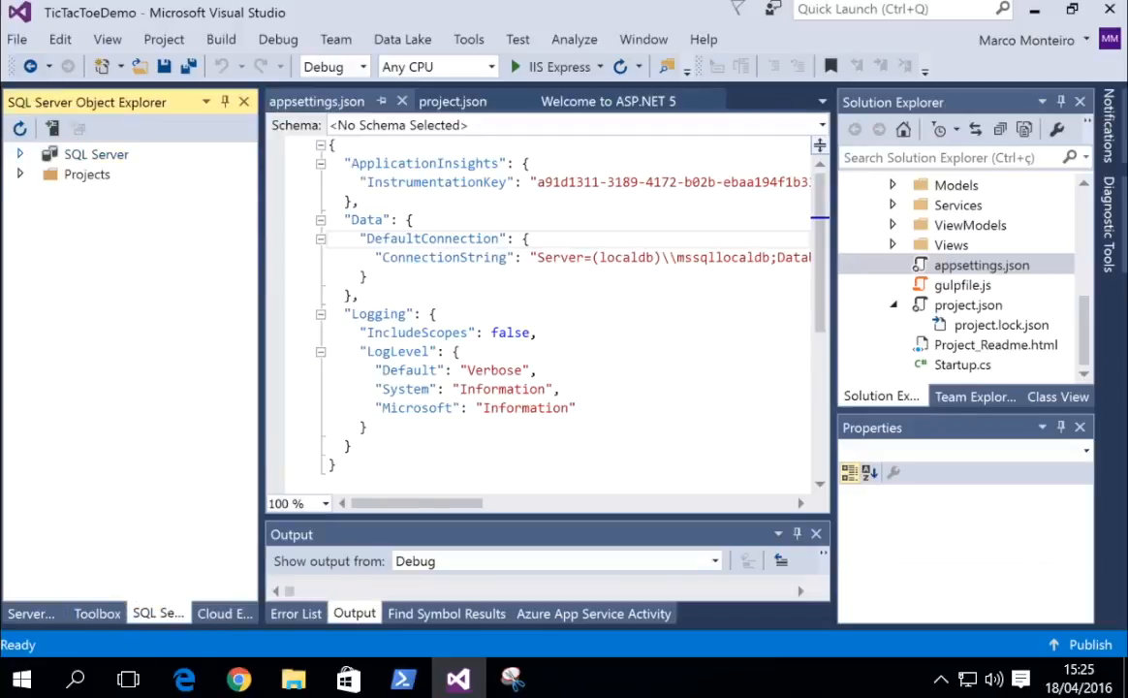
left_click(21, 154)
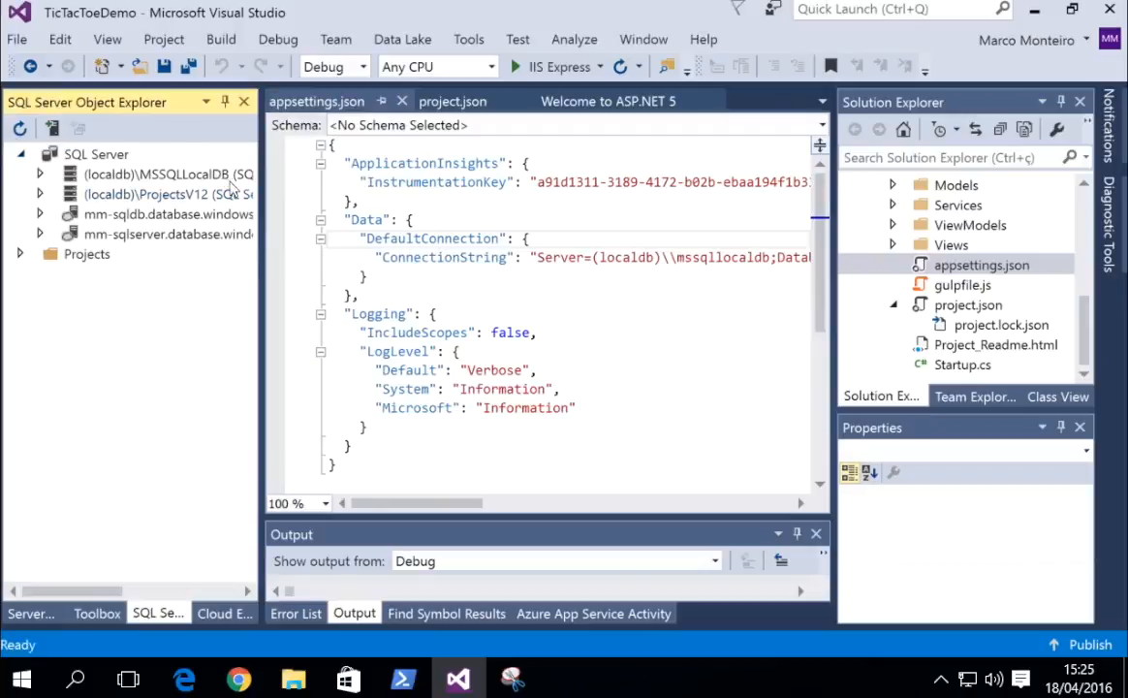
left_click_drag(259, 186, 357, 191)
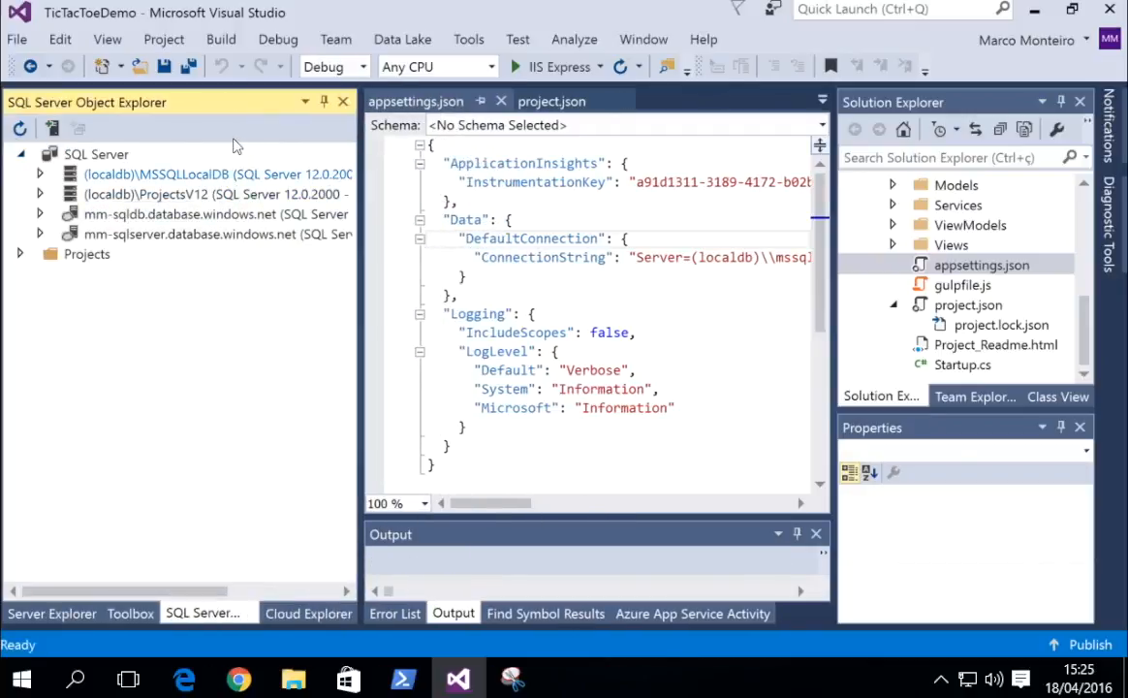
left_click(40, 174)
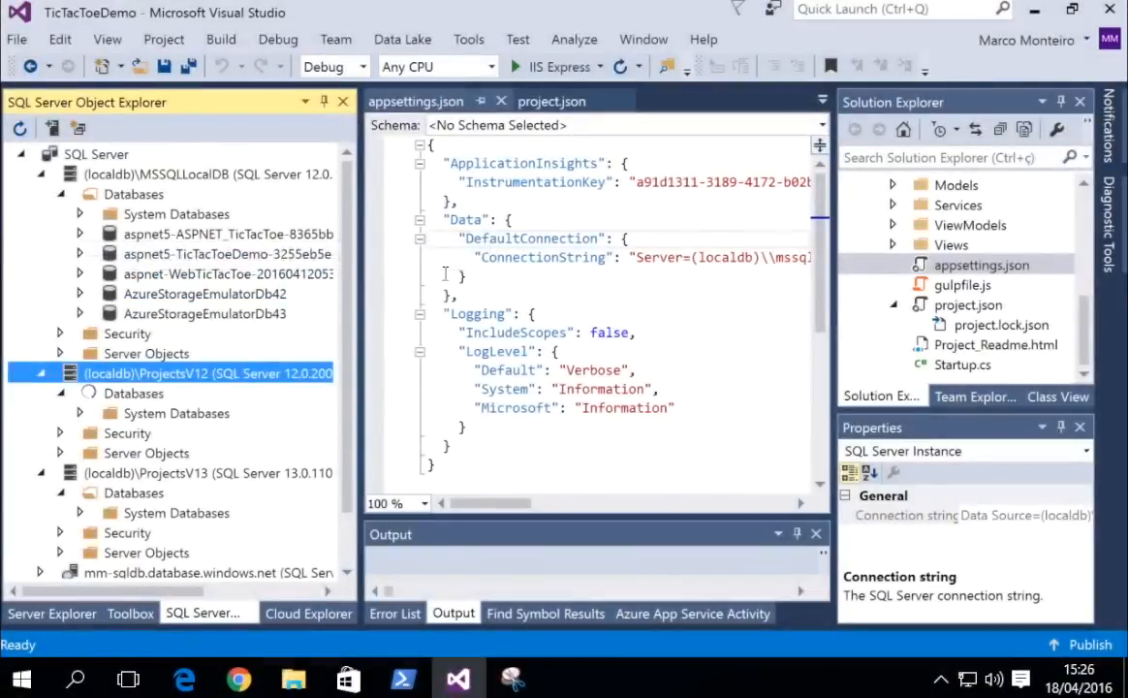
left_click_drag(449, 484, 534, 487)
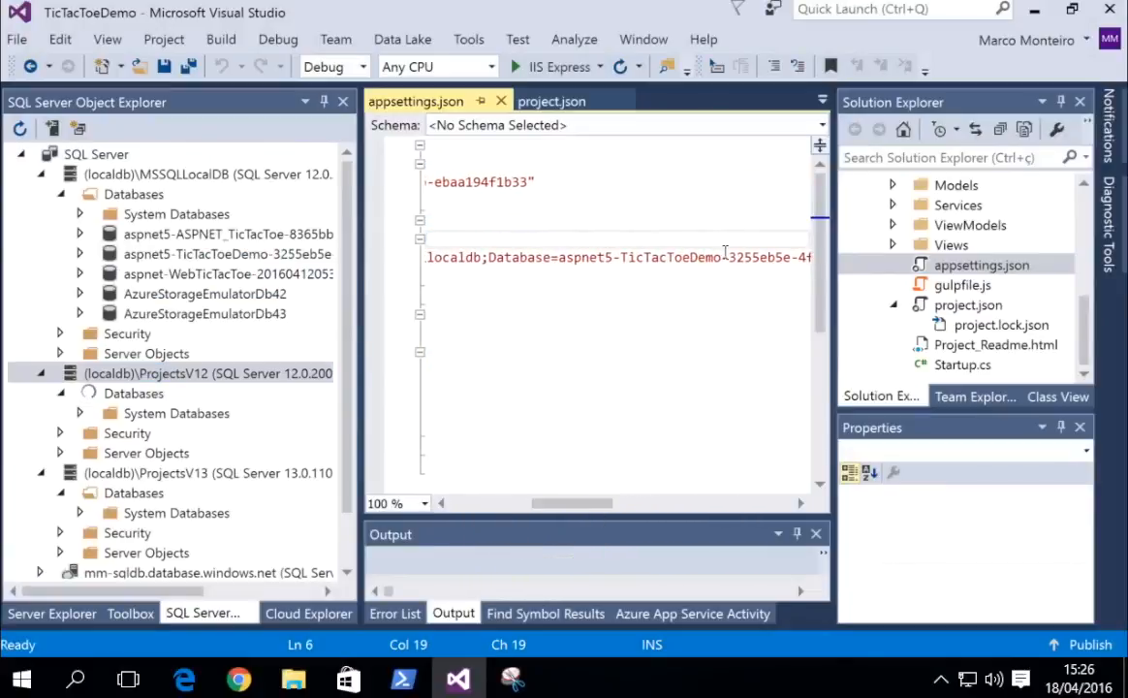
double_click(187, 235)
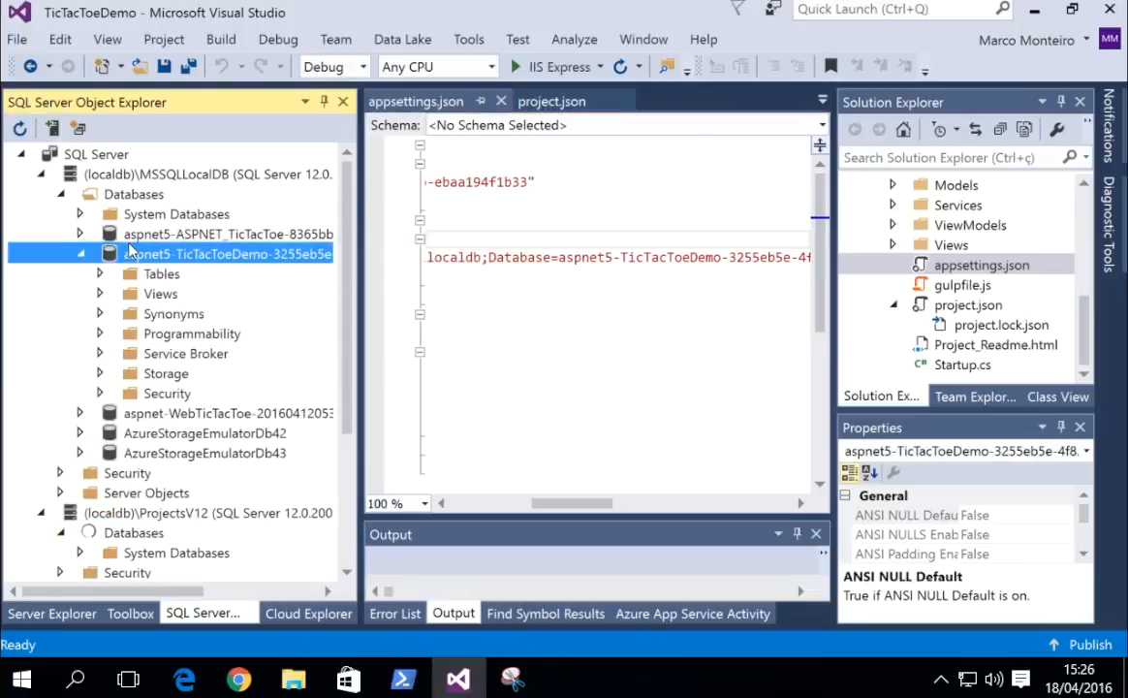
left_click(100, 273)
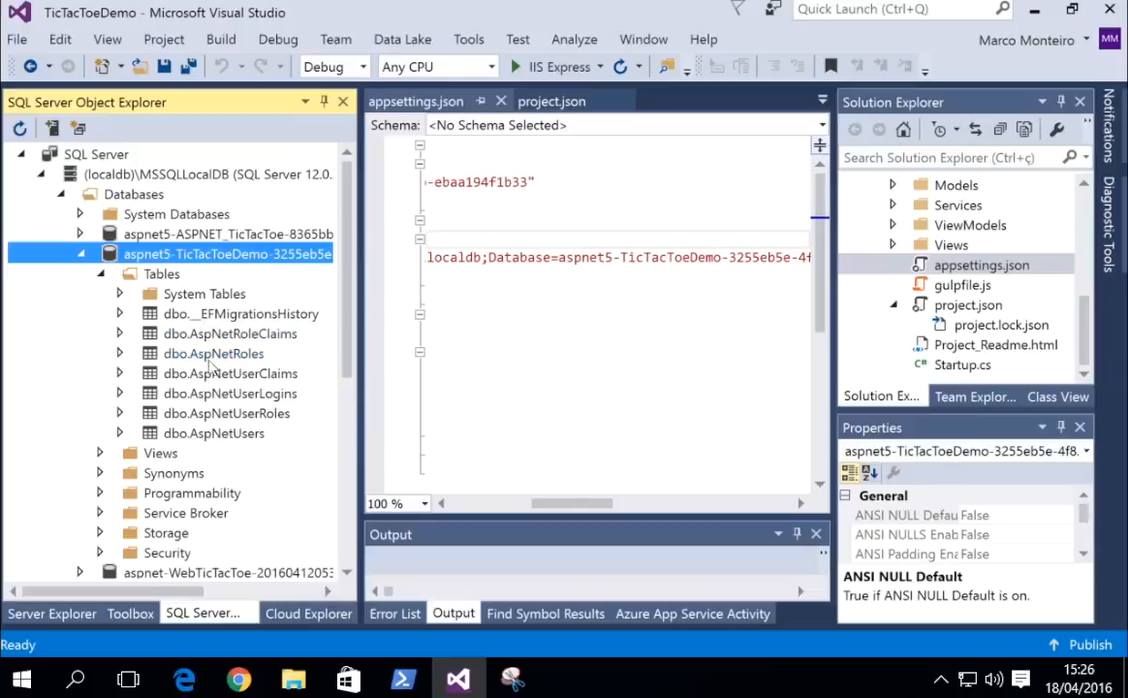
left_click(214, 433)
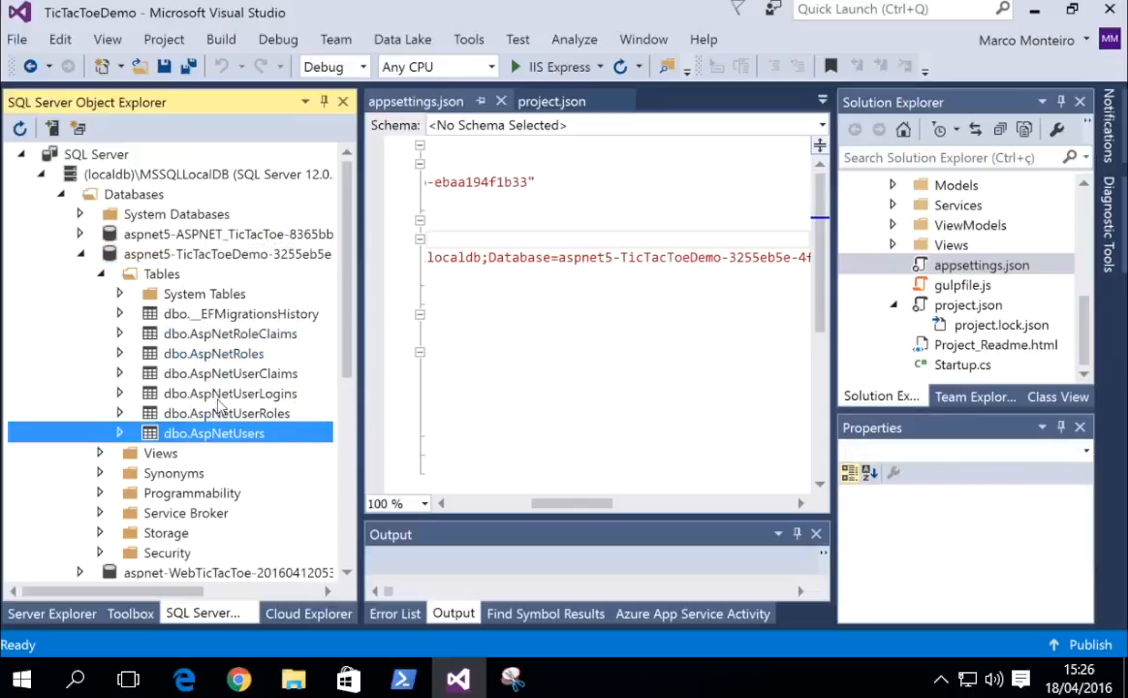
right_click(236, 429)
left_click(290, 303)
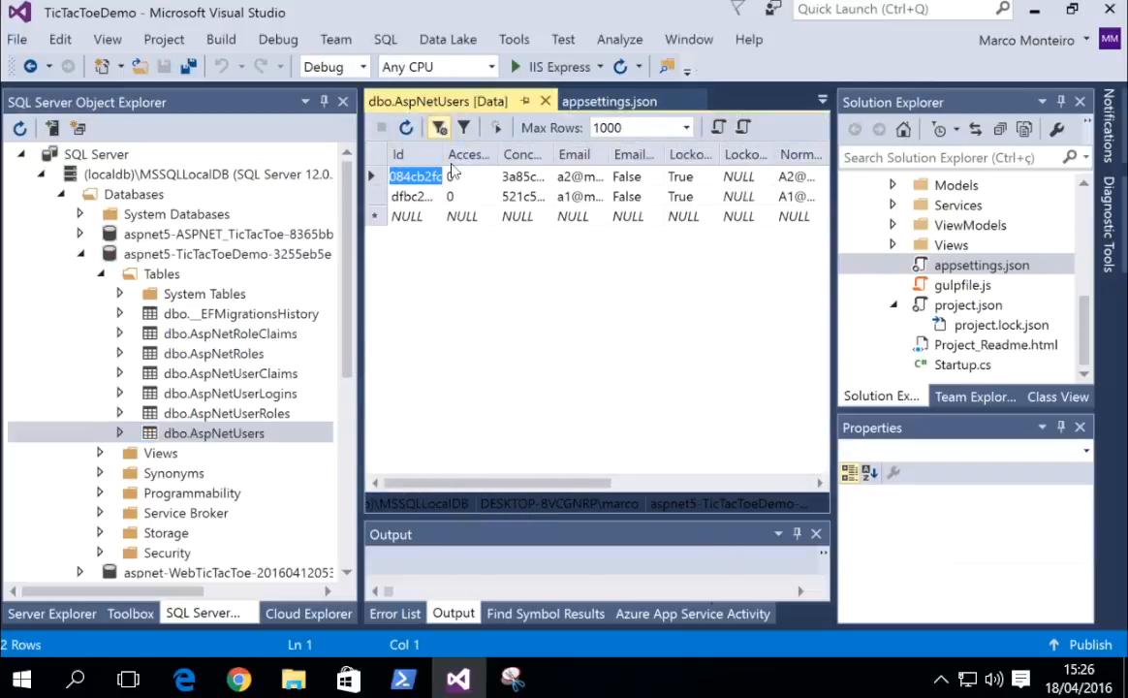
Widen the Email column in the dbo.AspNetUsers data grid to show both addresses in full.
left_click(480, 192)
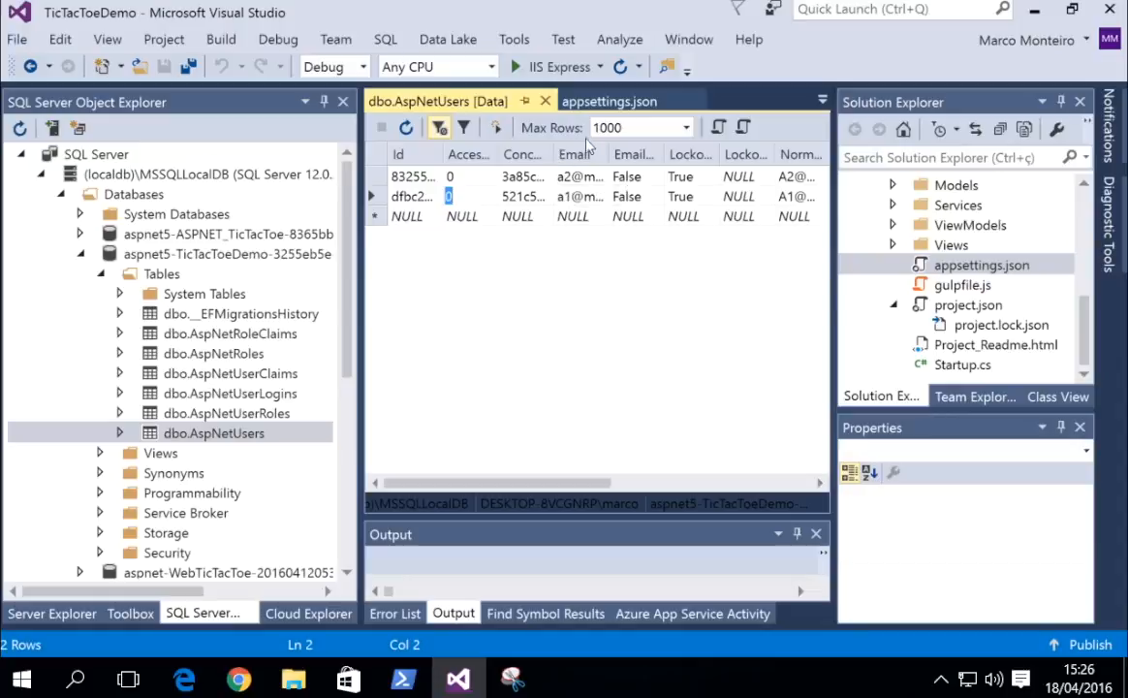
left_click_drag(609, 155, 639, 137)
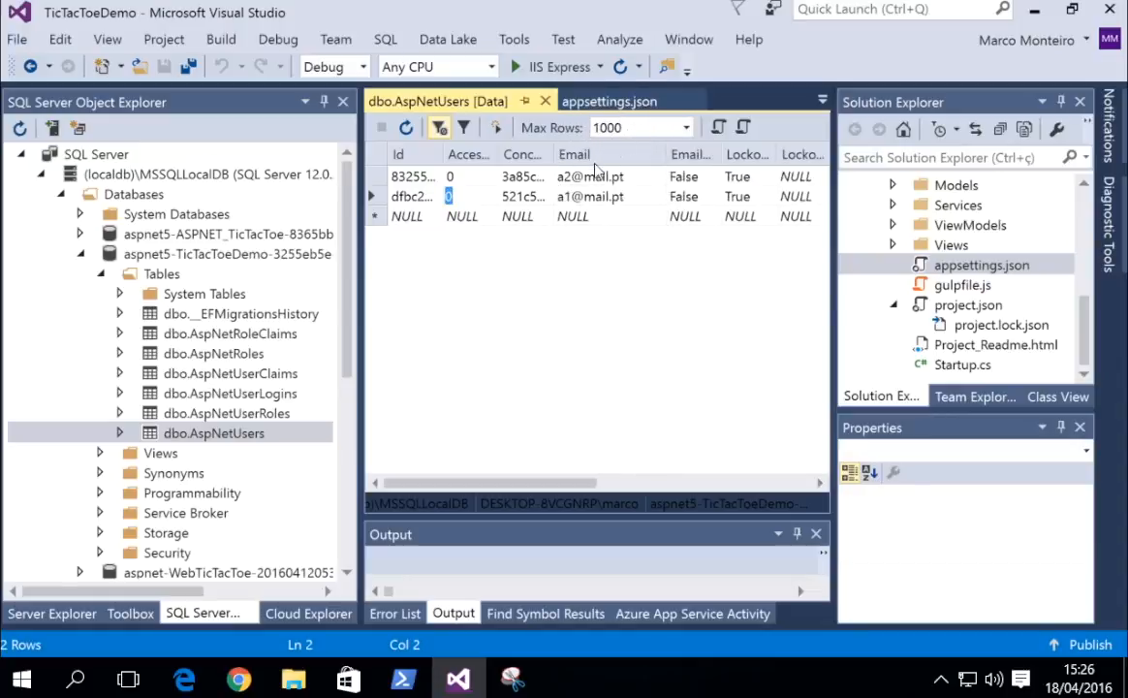